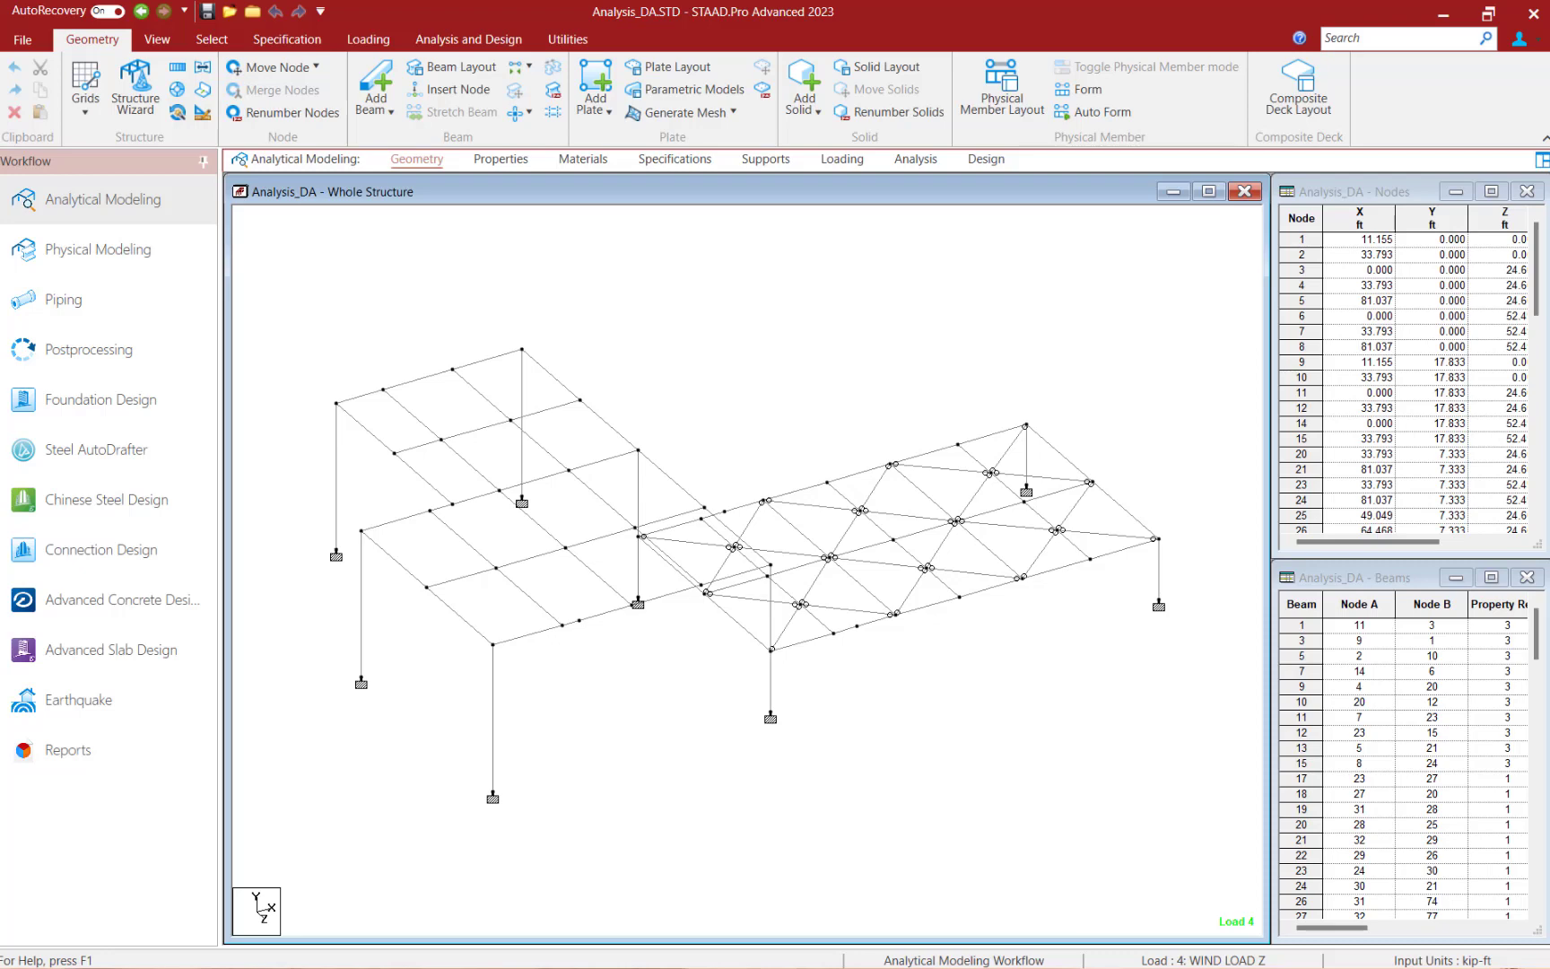
Show the member section properties W12X26, L12012022 and W8X40 in the Properties stage.
left_click(502, 160)
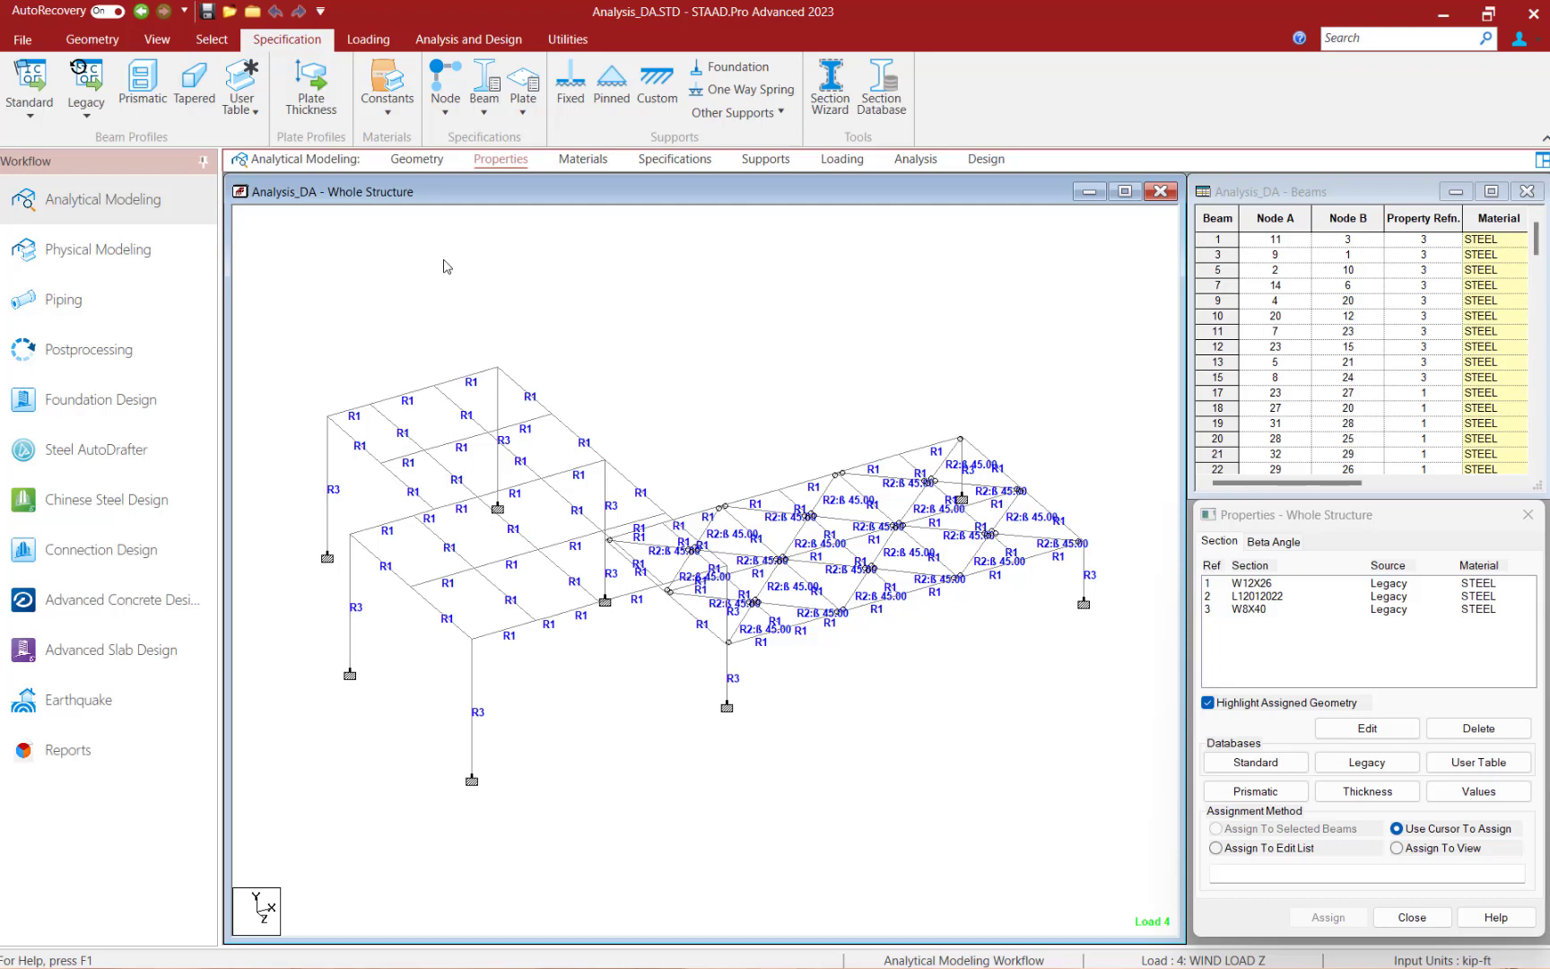
Run the Missing Elasticity check and acknowledge that no member lacks elasticity.
left_click(210, 40)
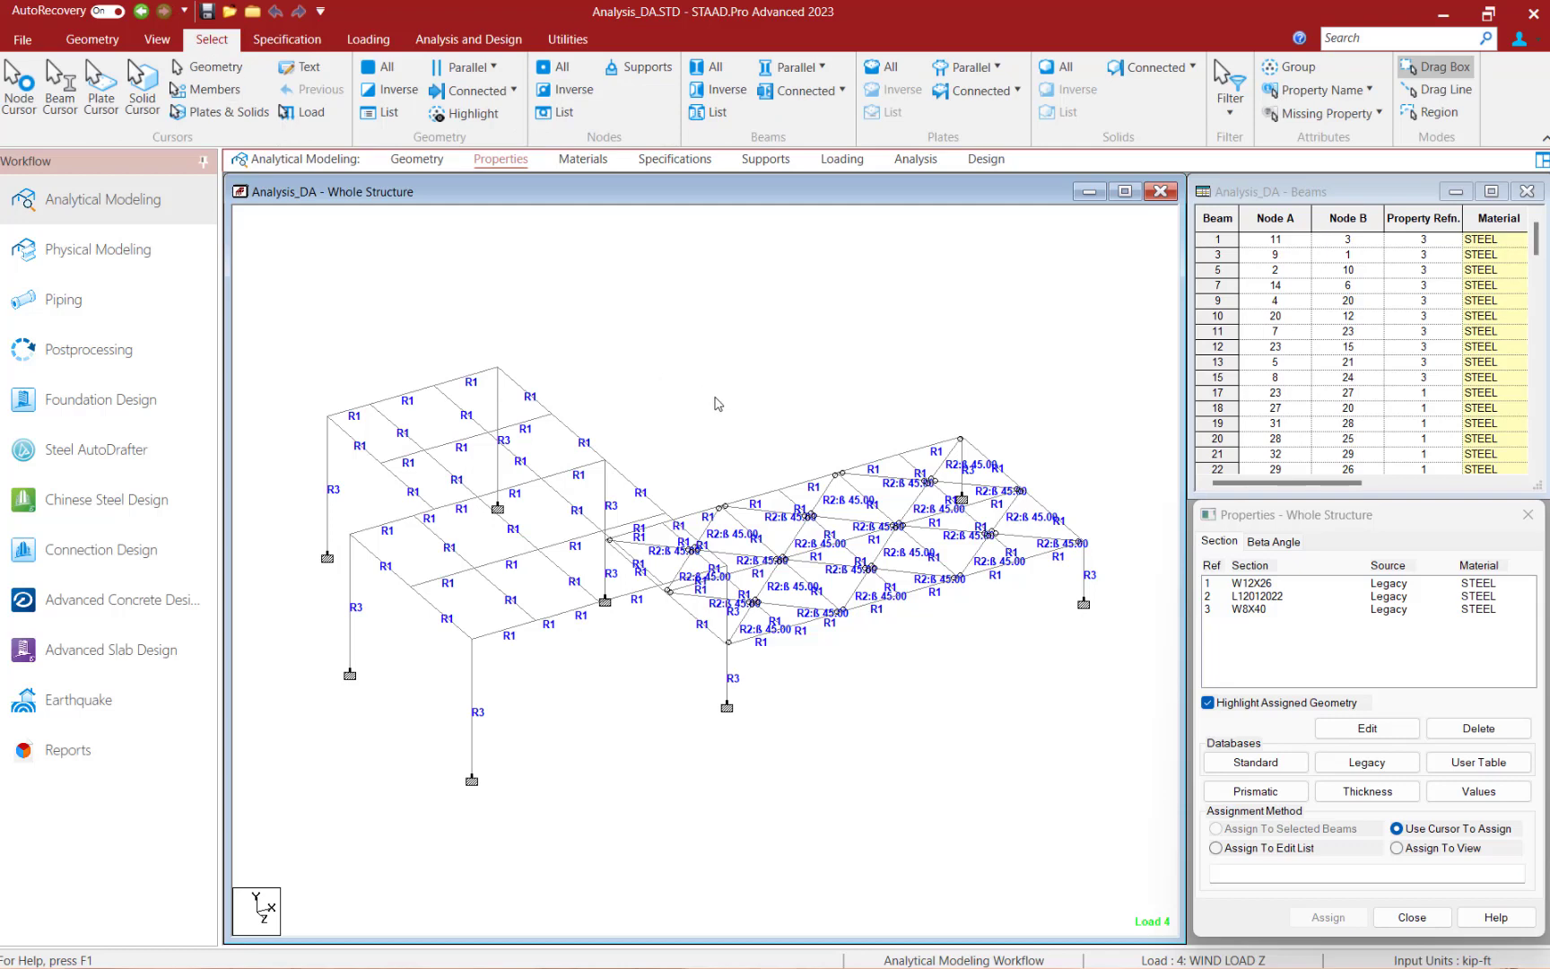
left_click(1353, 118)
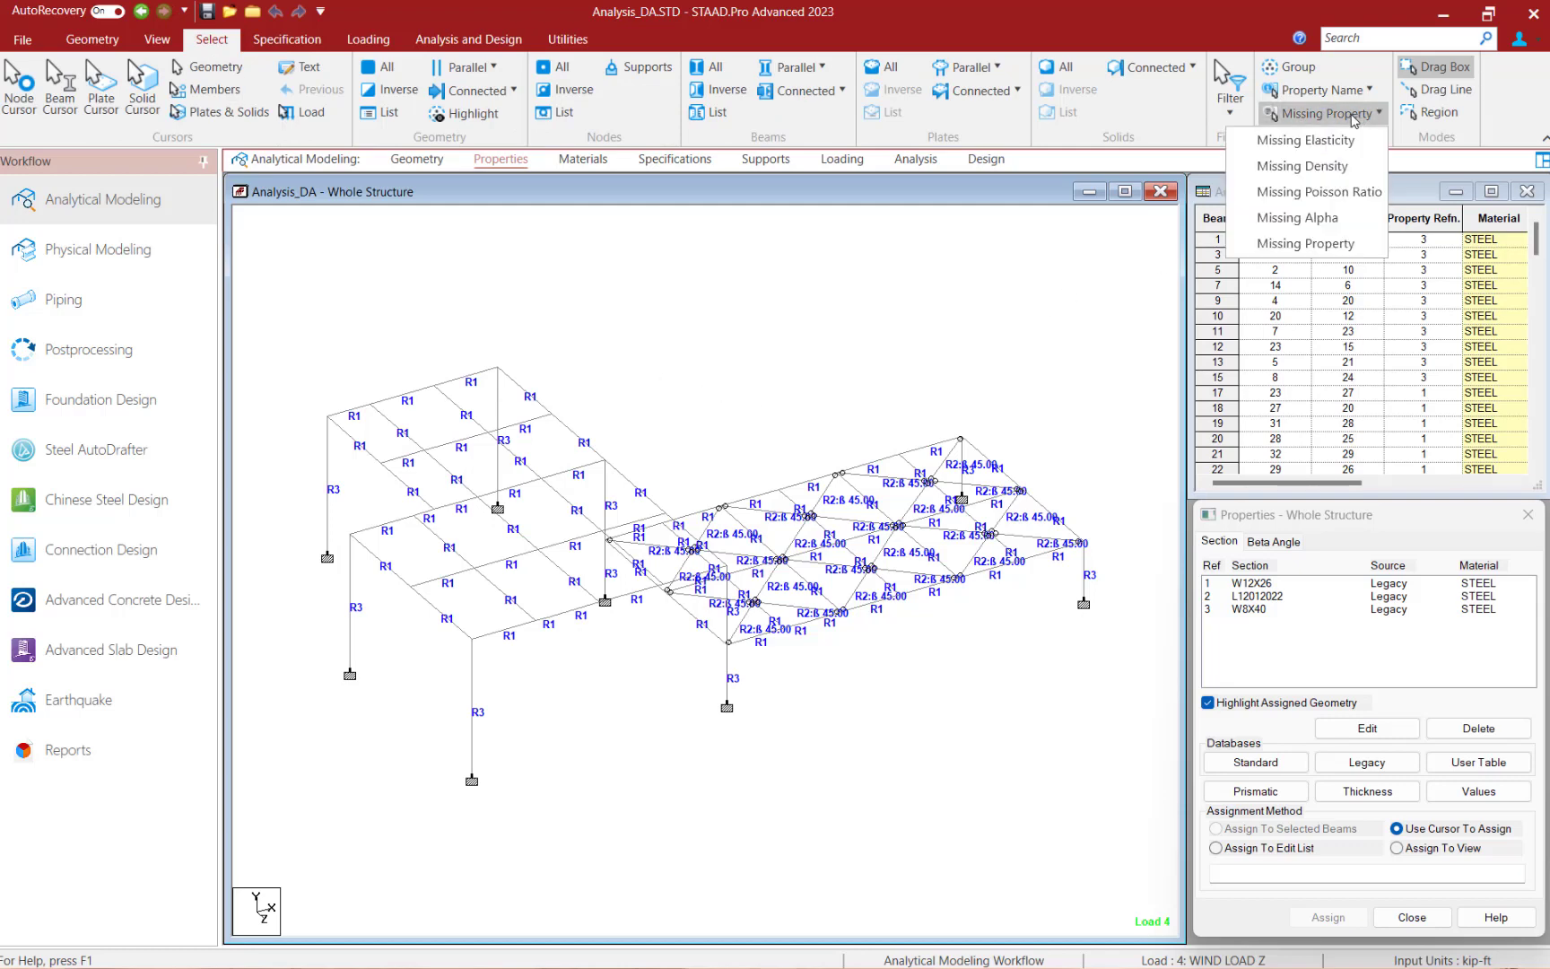
left_click(1298, 141)
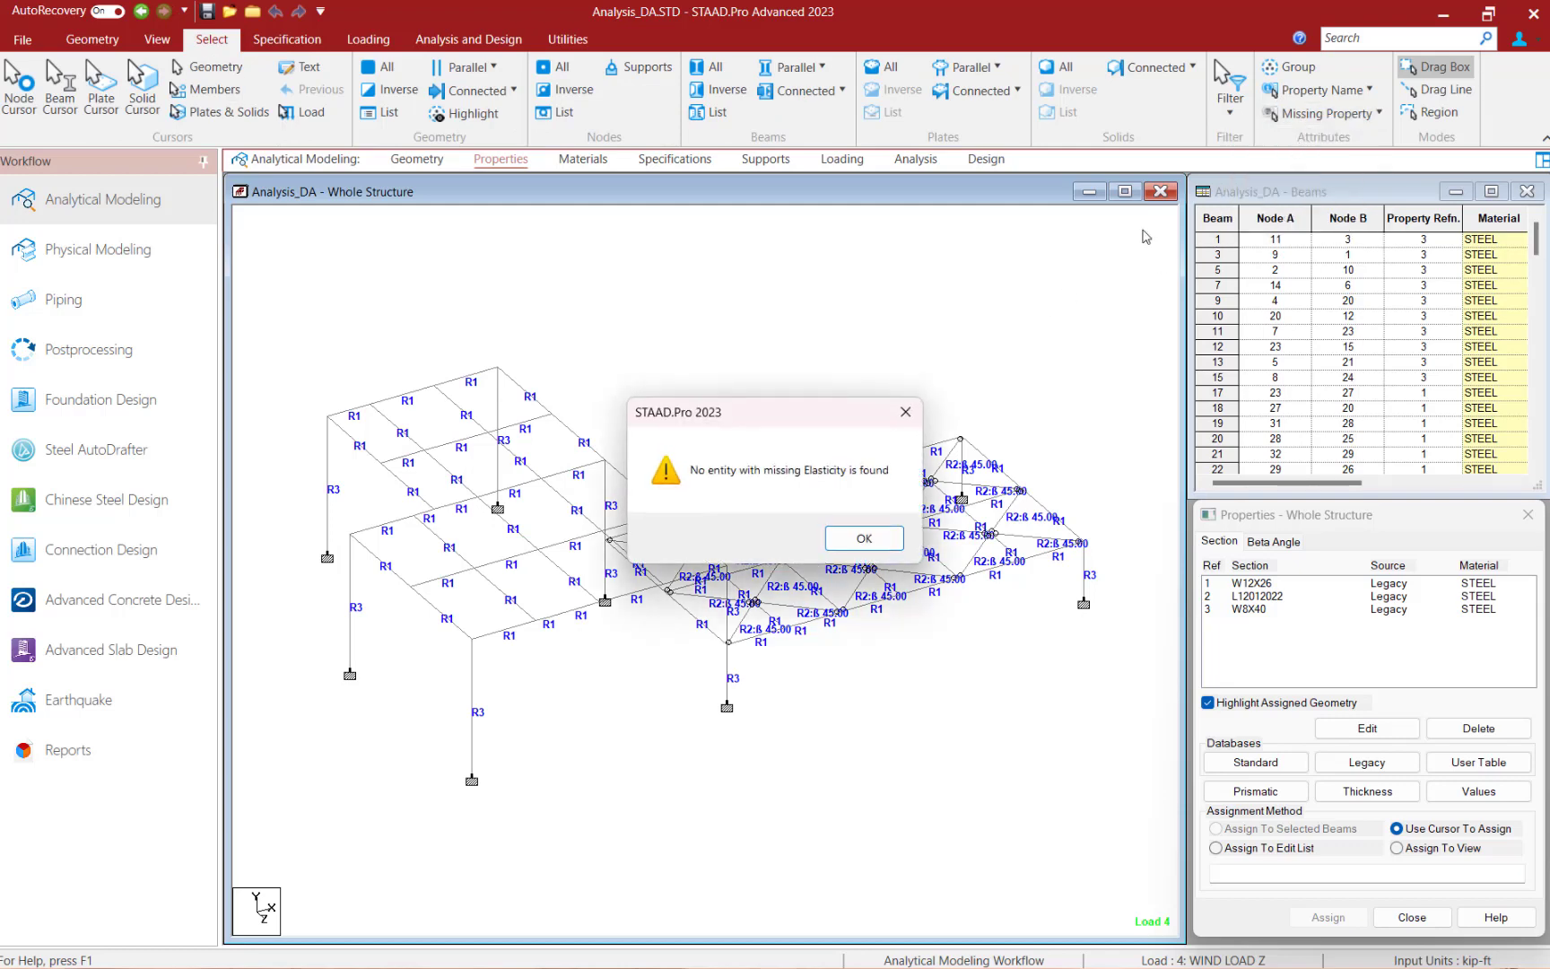
left_click(845, 540)
Run the Missing Property check and acknowledge that no member lacks a section property.
left_click(1297, 116)
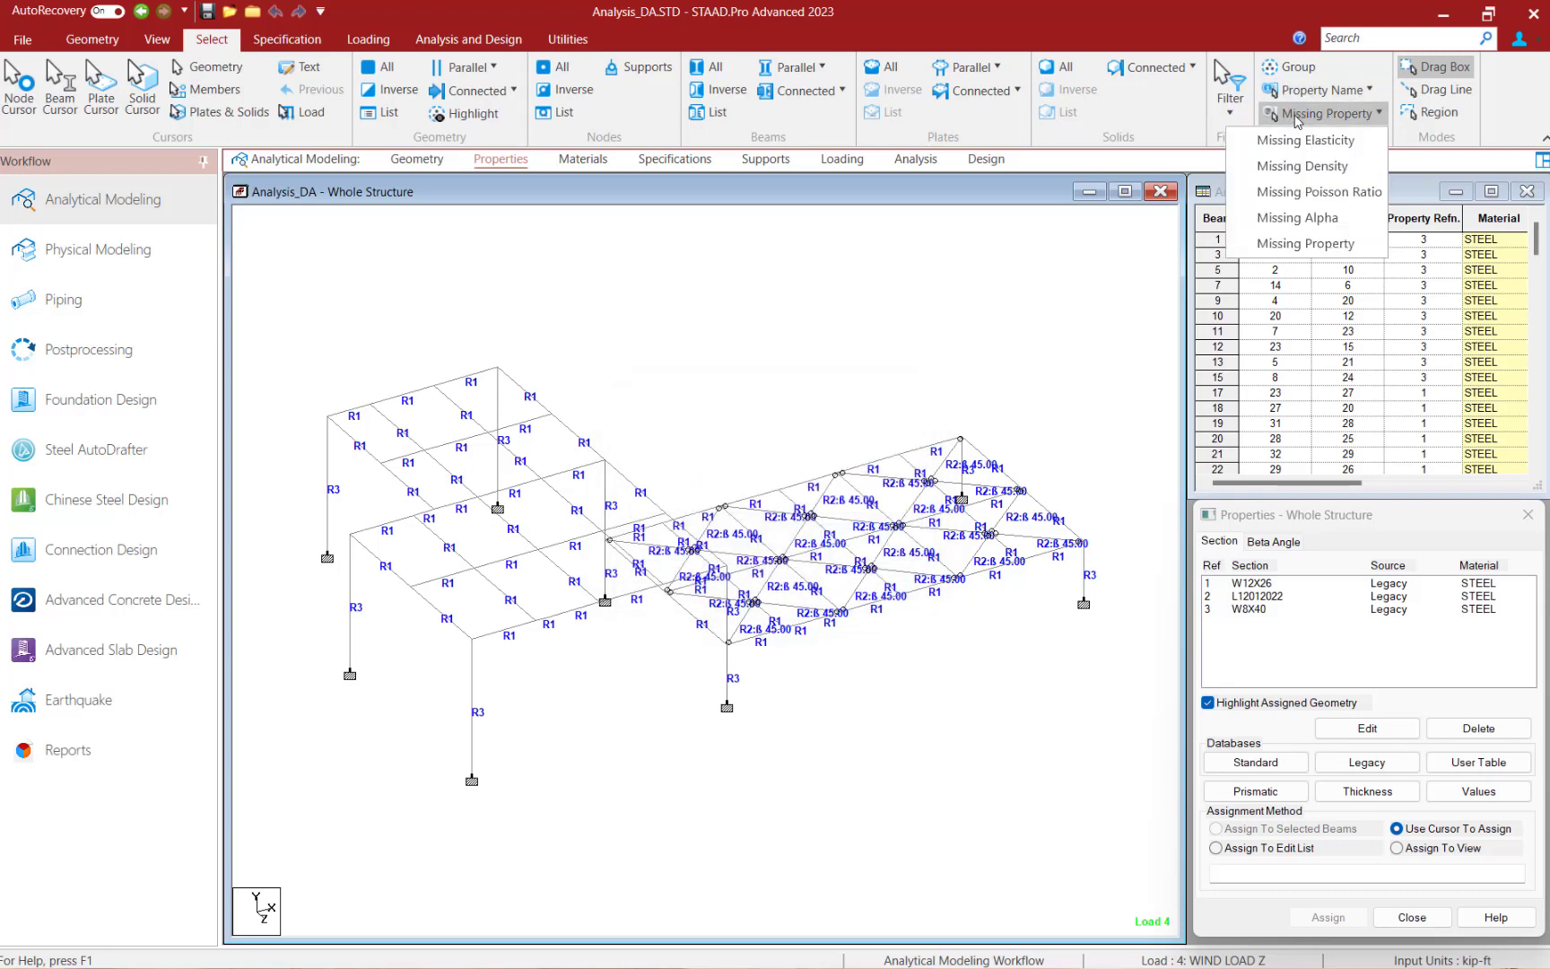
left_click(1280, 245)
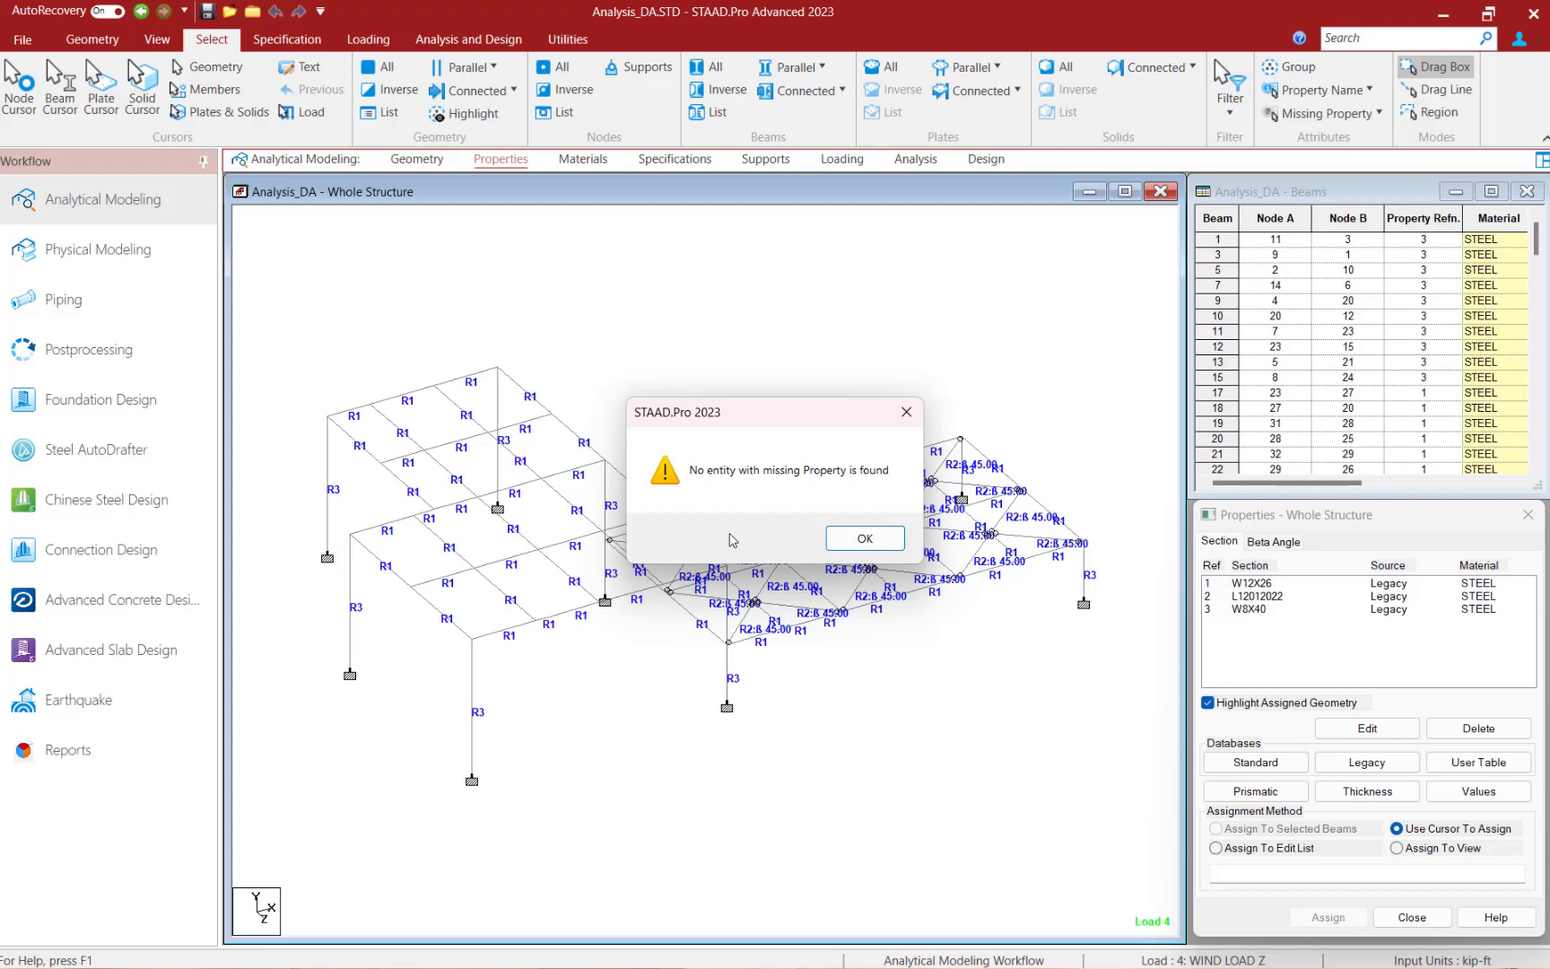
left_click(845, 538)
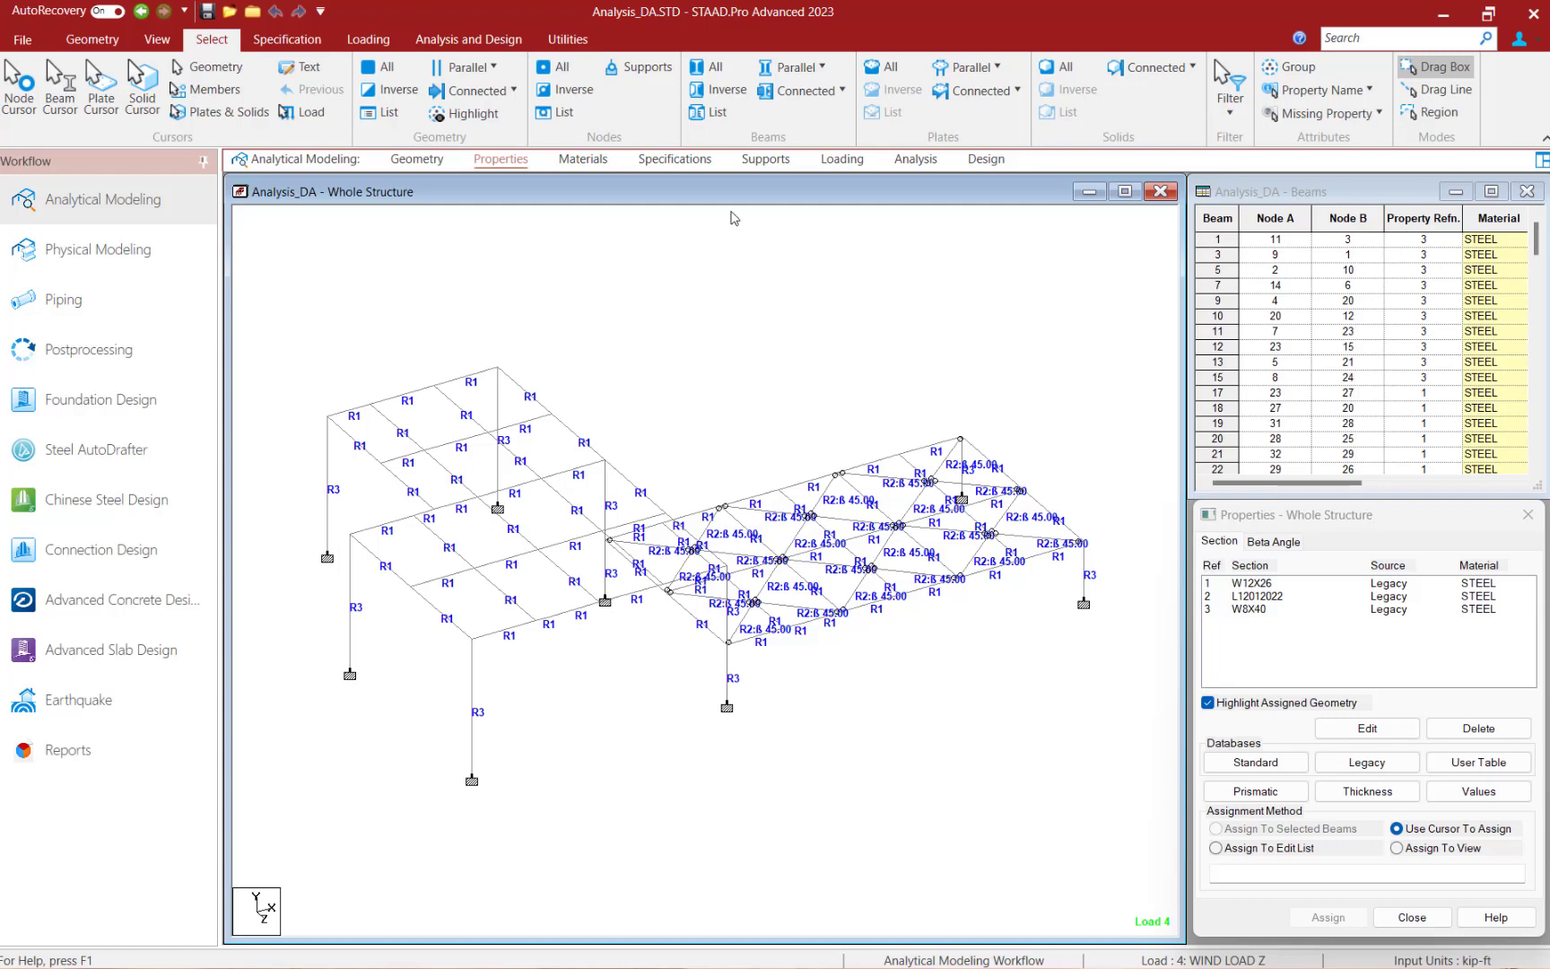
Review the S2 supports on nodes 1–8, then move to the Loading stage.
left_click(765, 159)
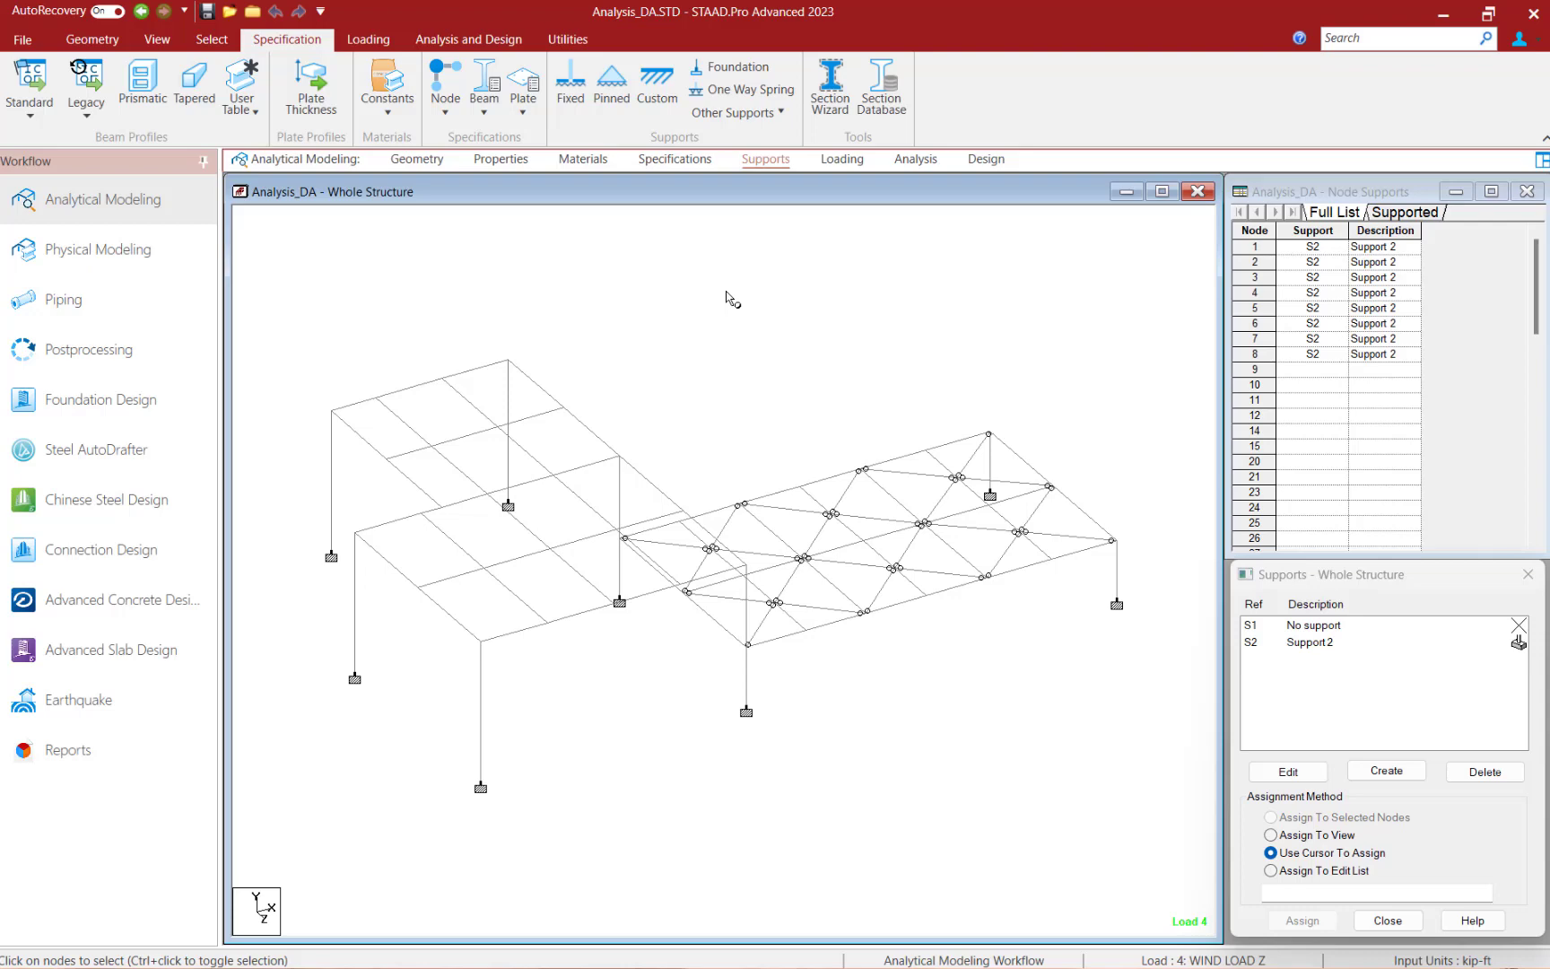
left_click(843, 160)
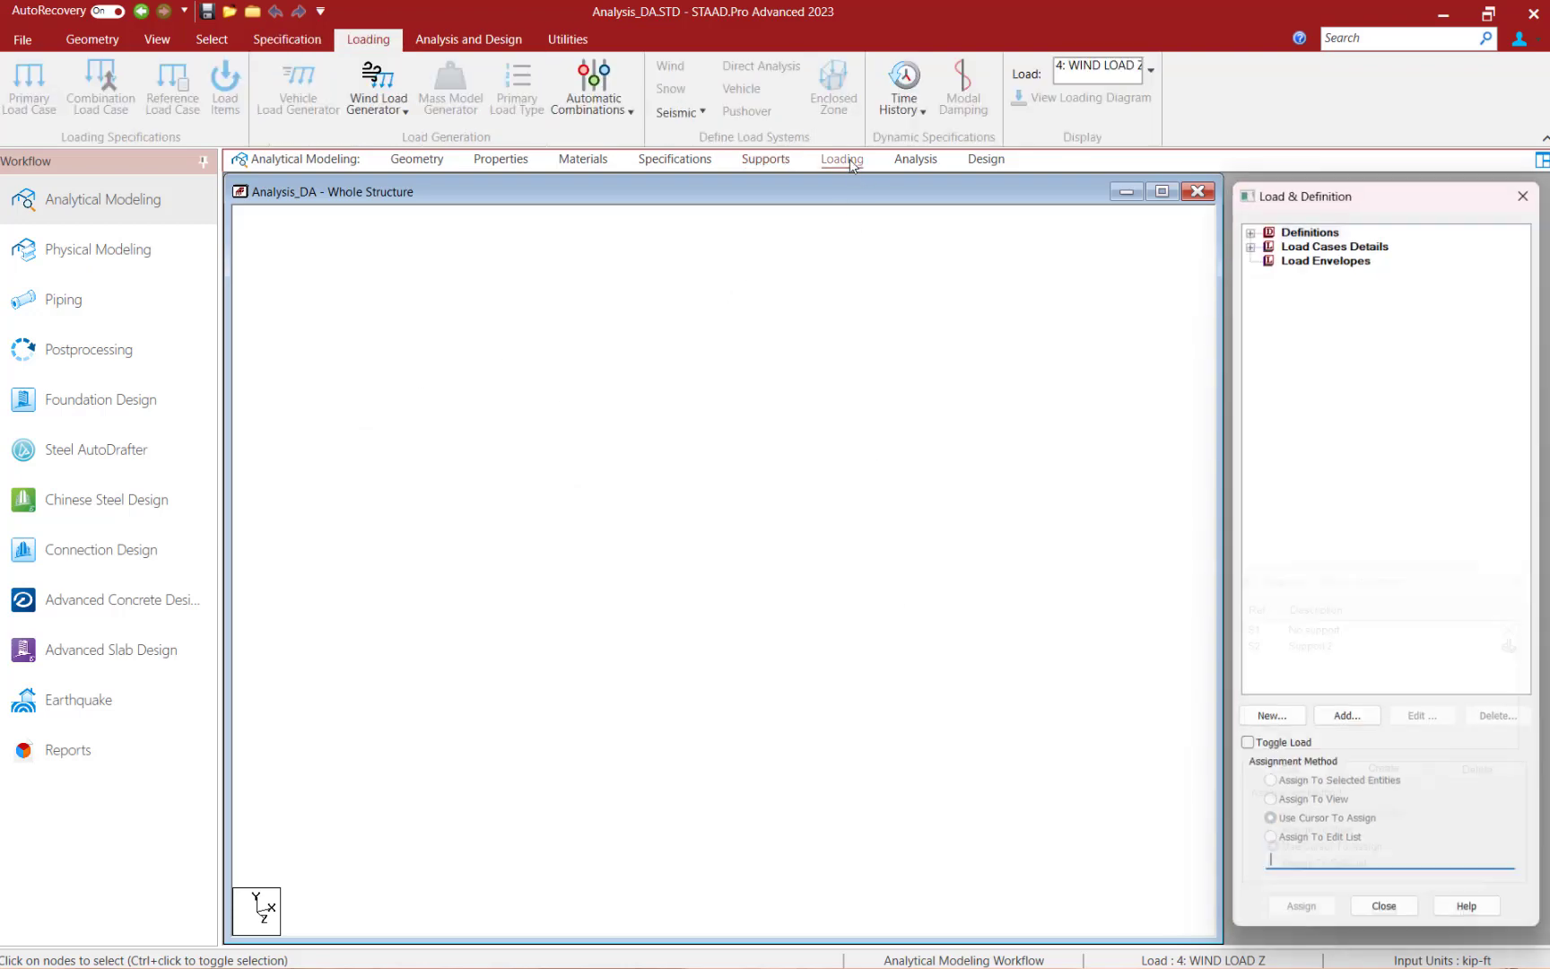
List load cases 1–14 and their combinations, then go to the Analysis stage.
left_click(1248, 241)
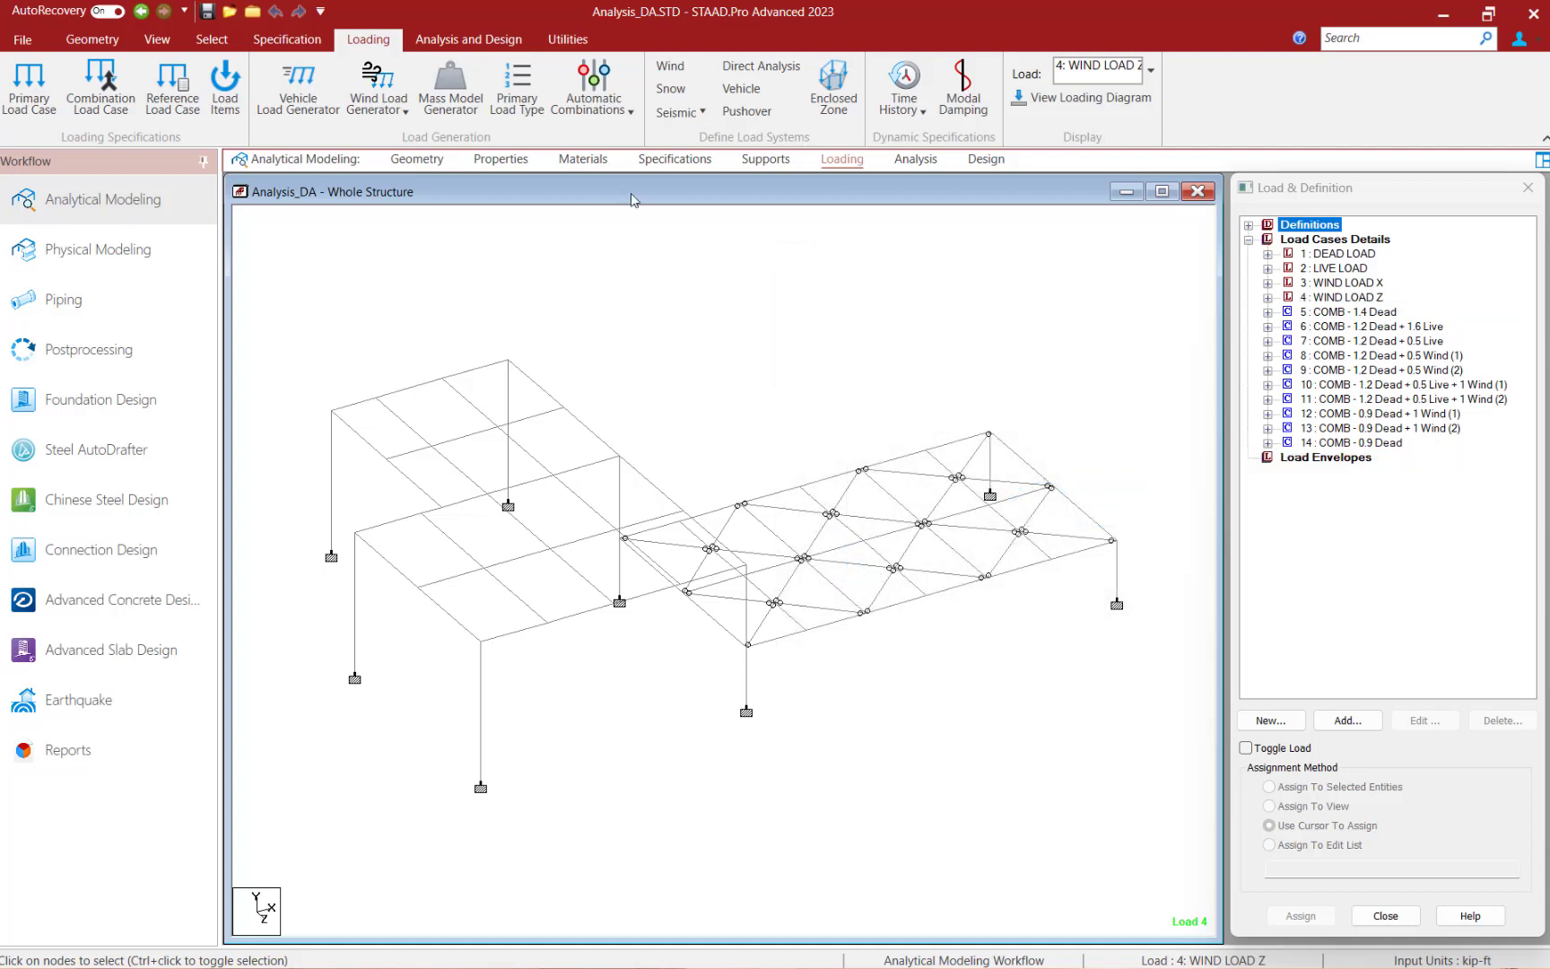
left_click(915, 161)
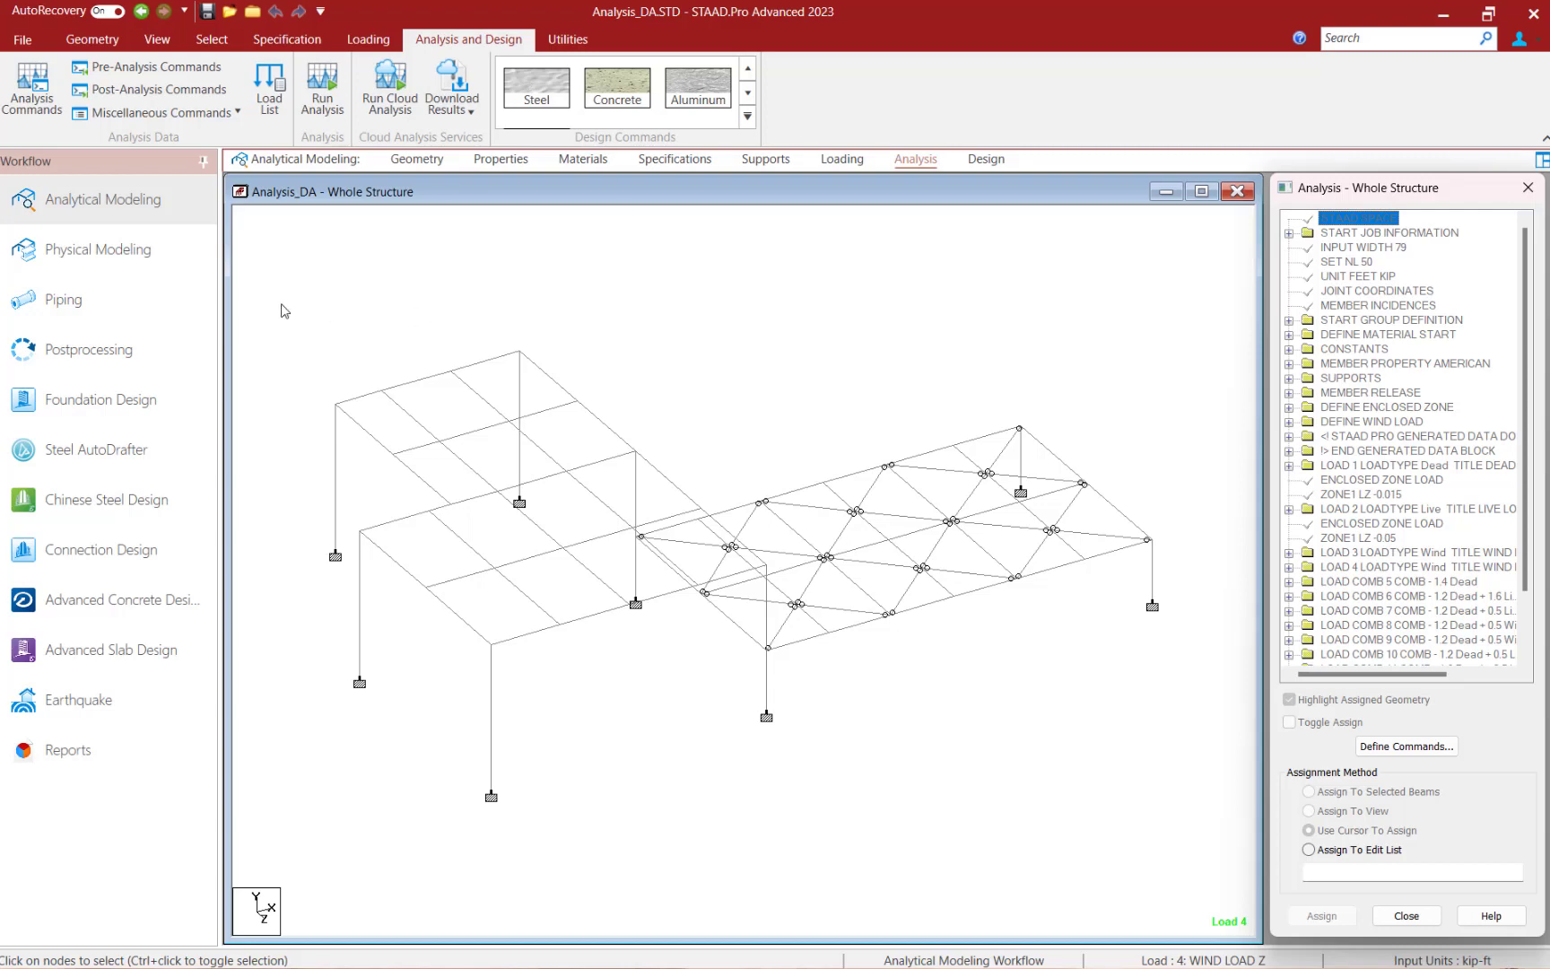
Open the Analysis/Print Commands dialog from Analysis Commands.
left_click(36, 105)
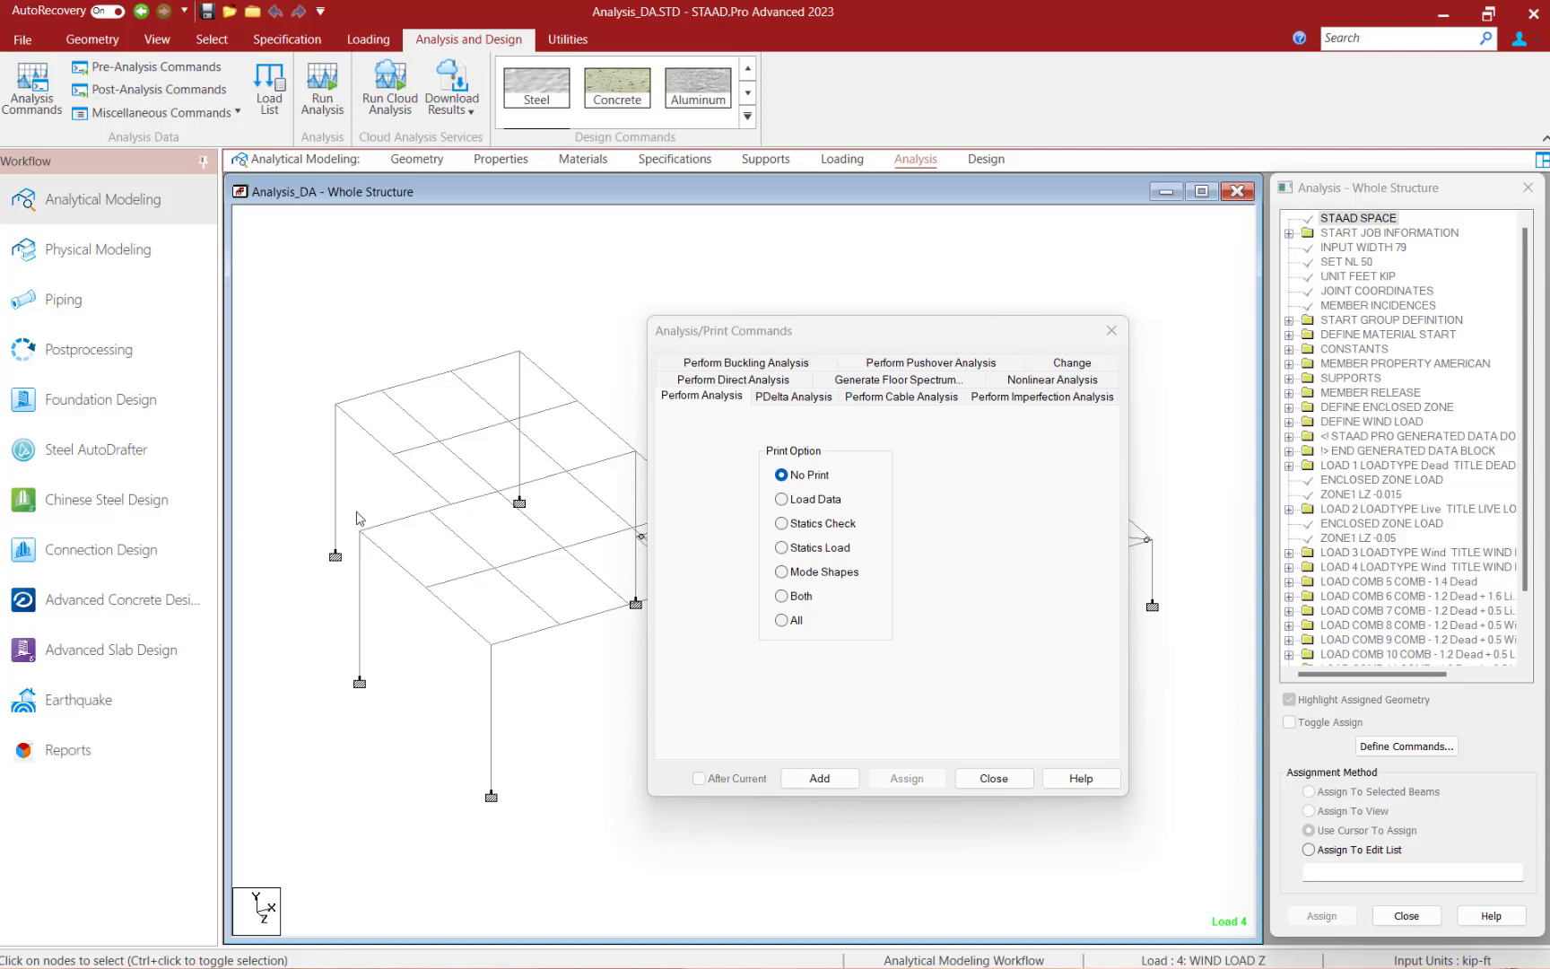
Add a Perform Analysis command printing Statics Check before FINISH.
left_click(810, 527)
left_click(810, 526)
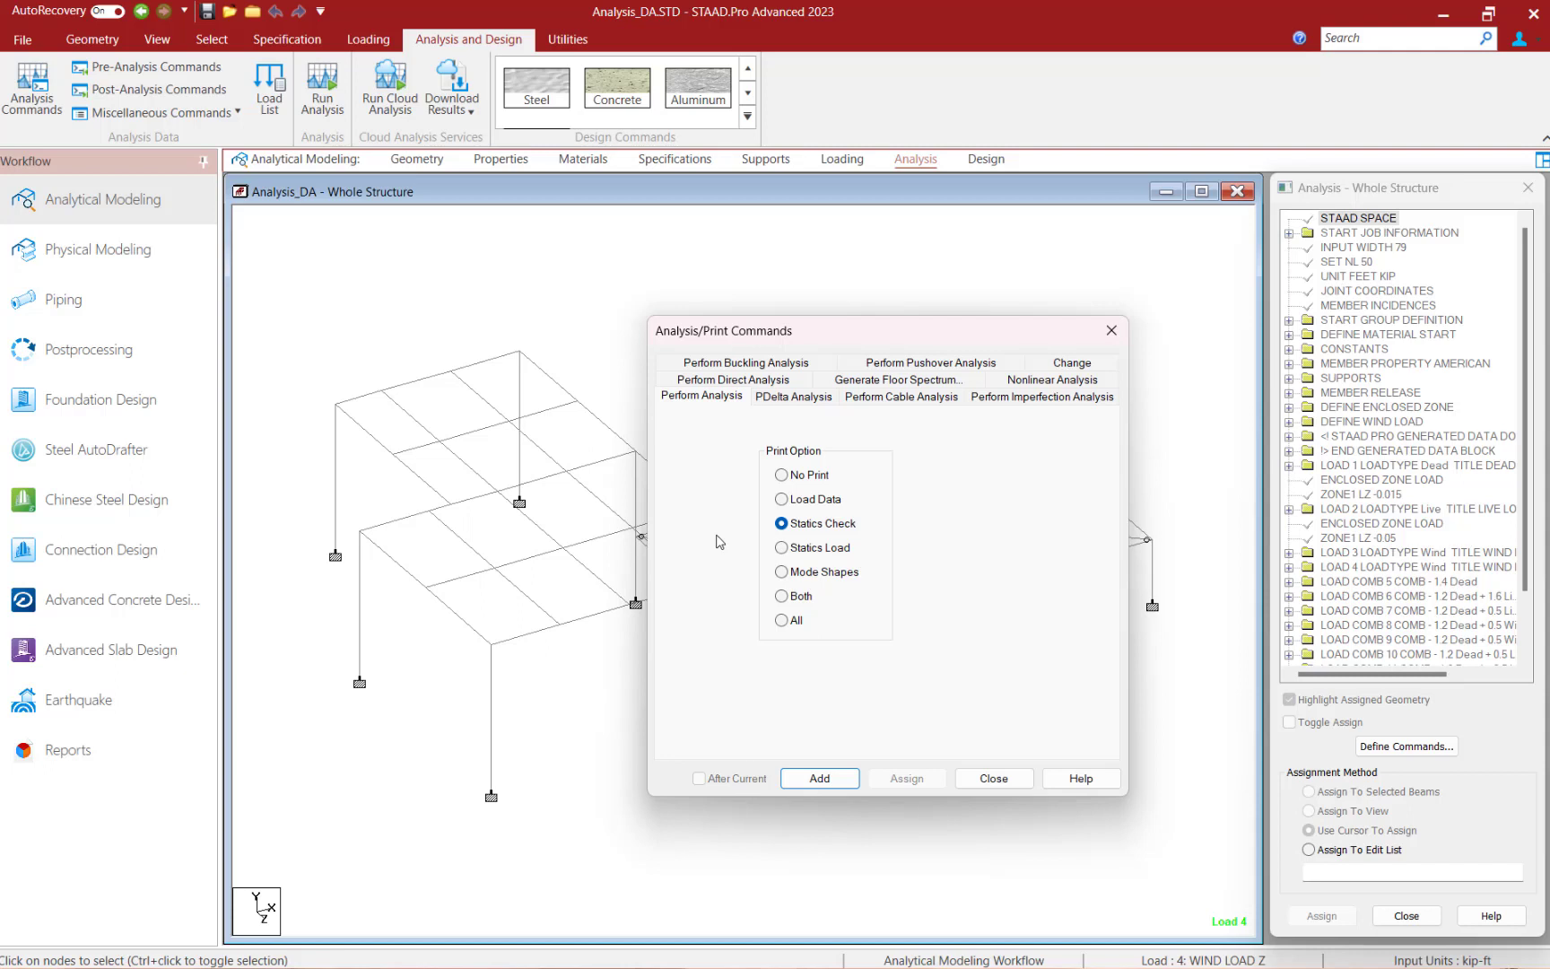
left_click(819, 778)
left_click(999, 780)
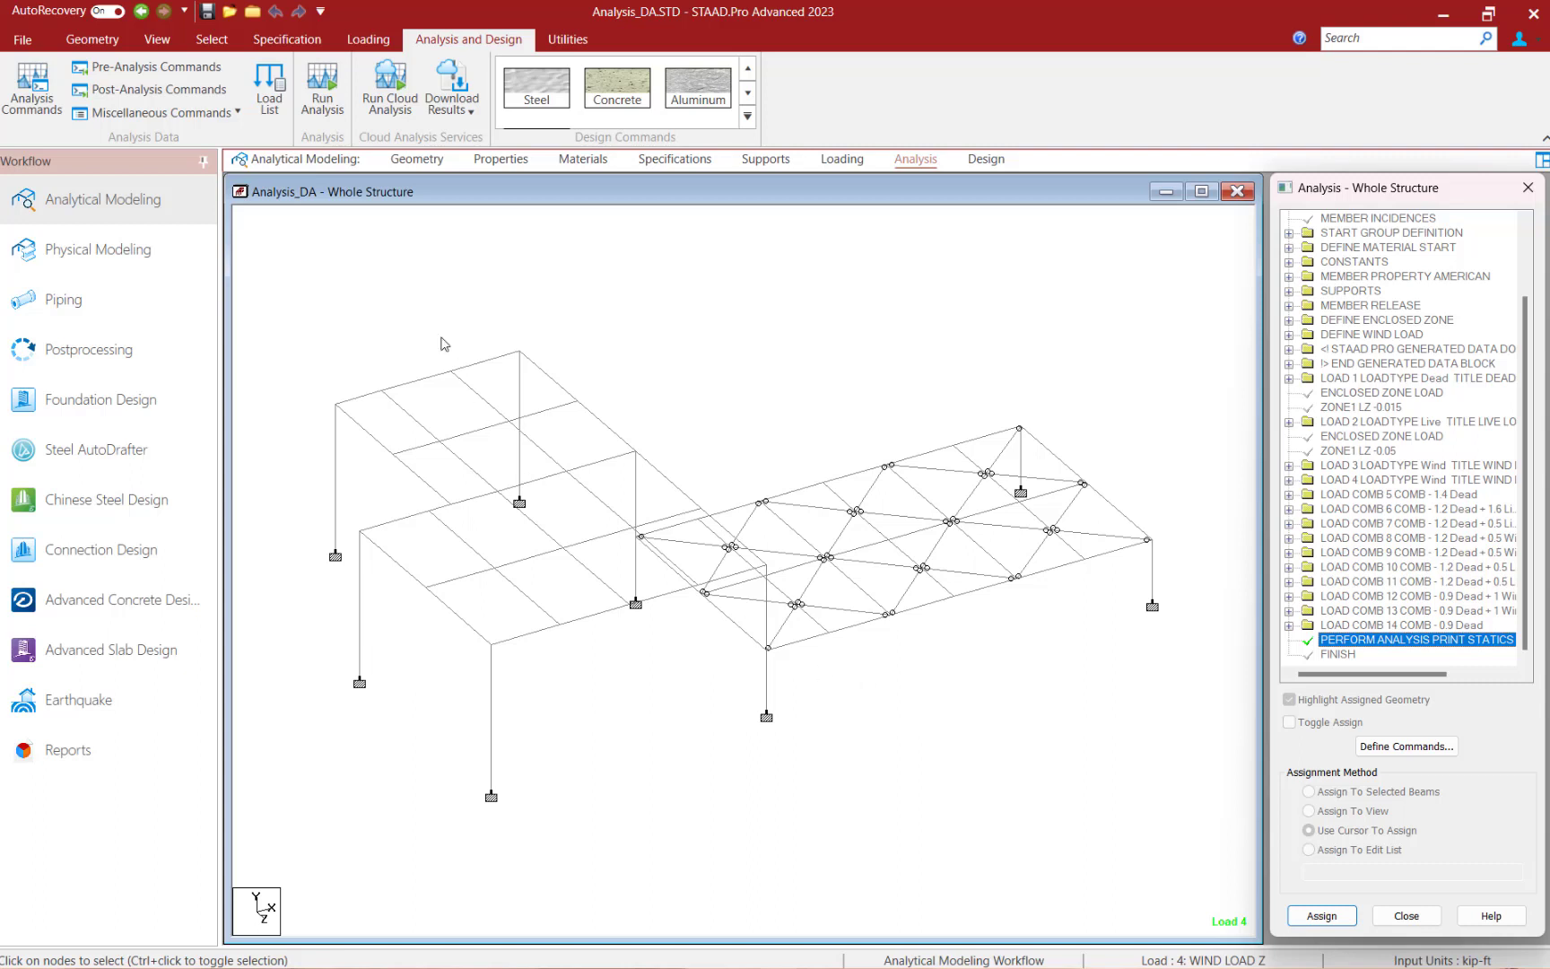
Save the modified Analysis_DA model and run the analysis.
left_click(207, 12)
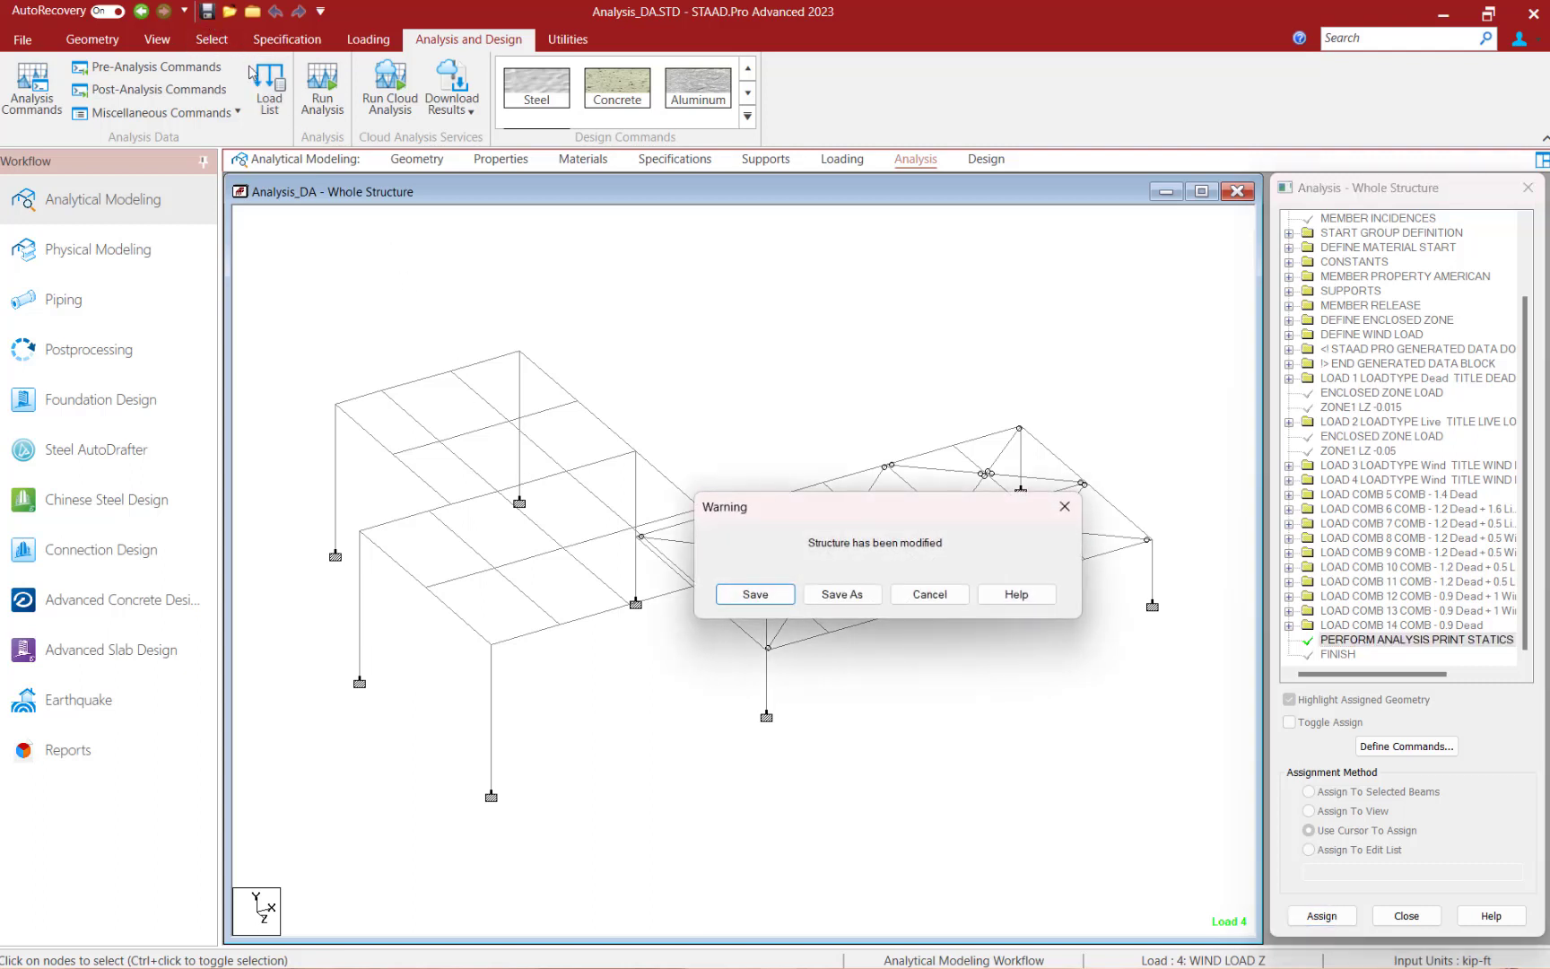
left_click(729, 594)
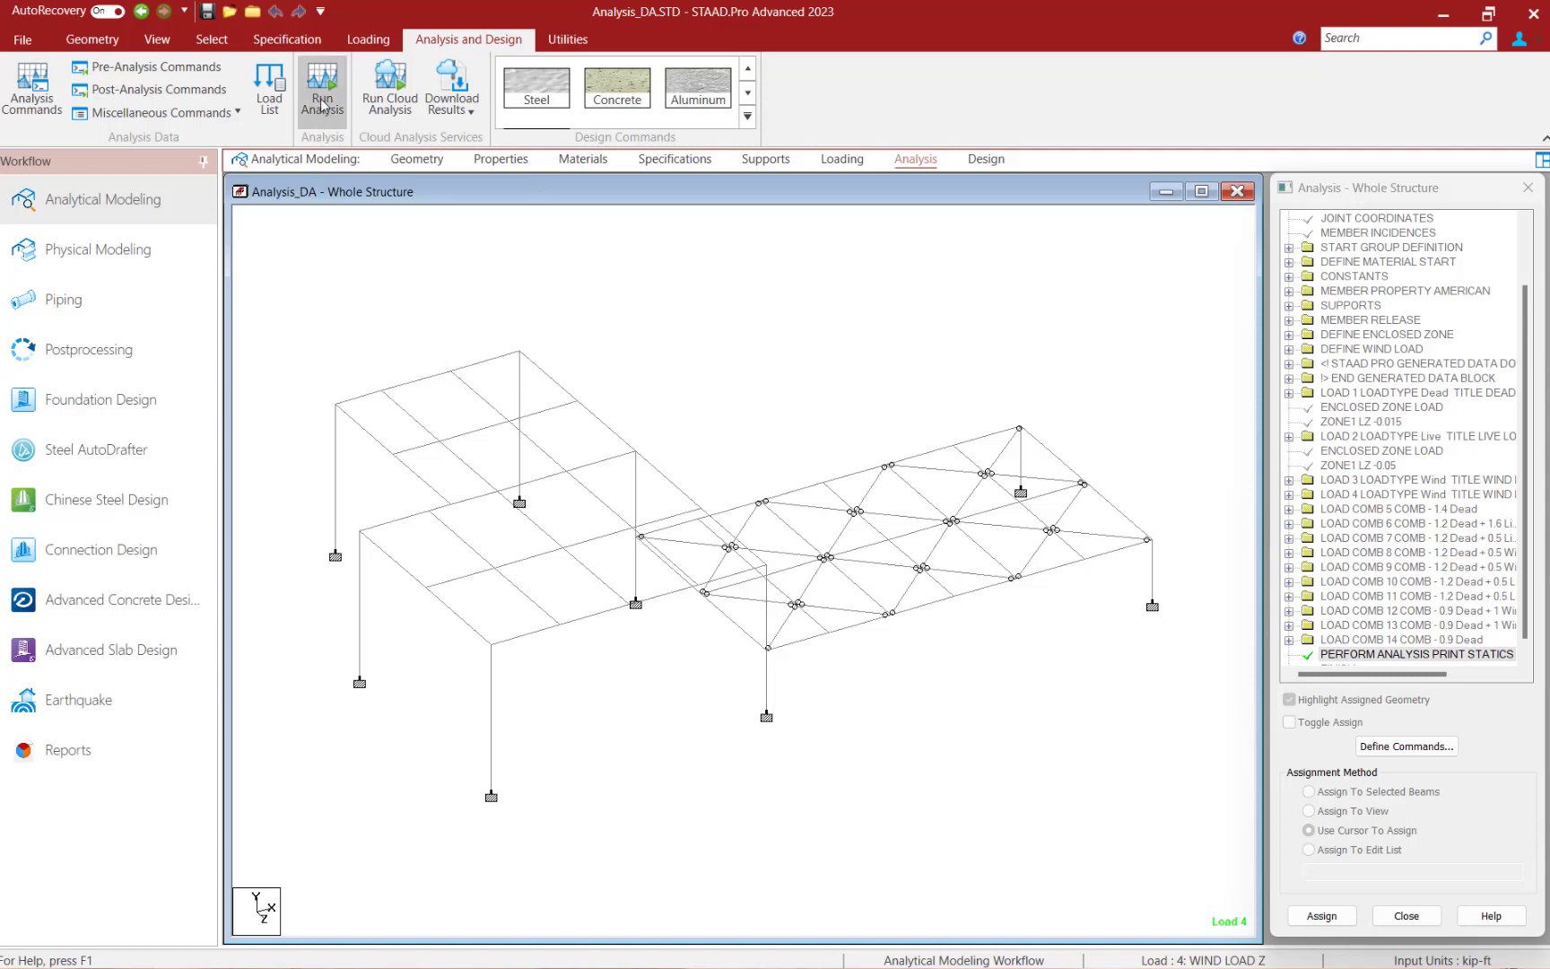
left_click(322, 105)
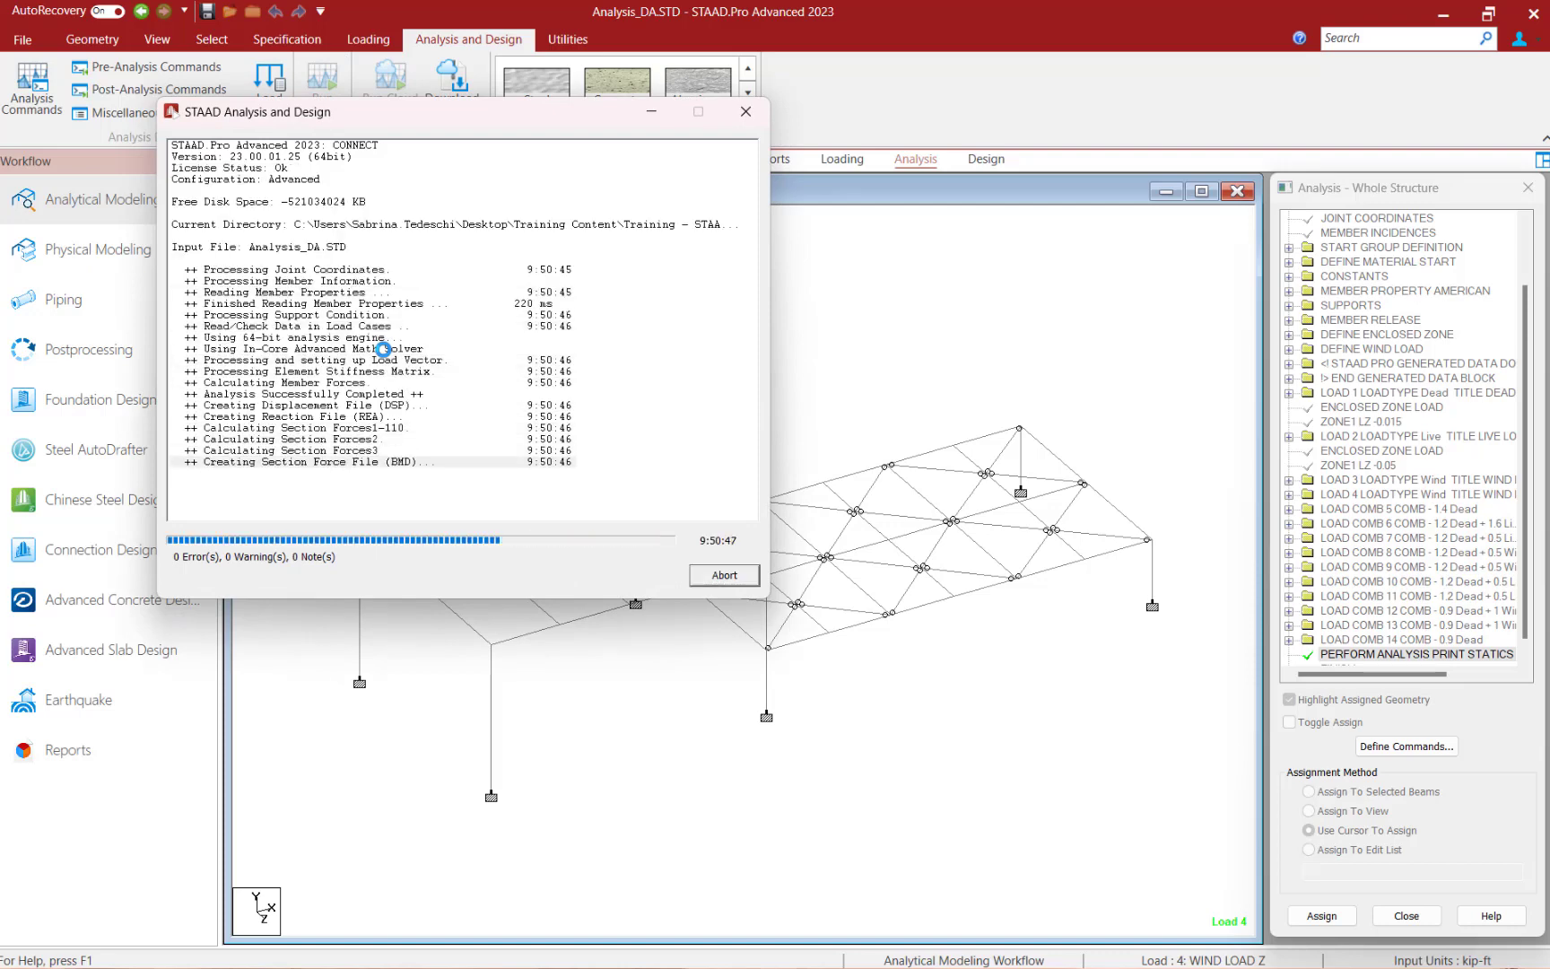
Check the 0 errors, 0 warnings summary and open Analysis_DA.anl in the viewer.
left_click(278, 462)
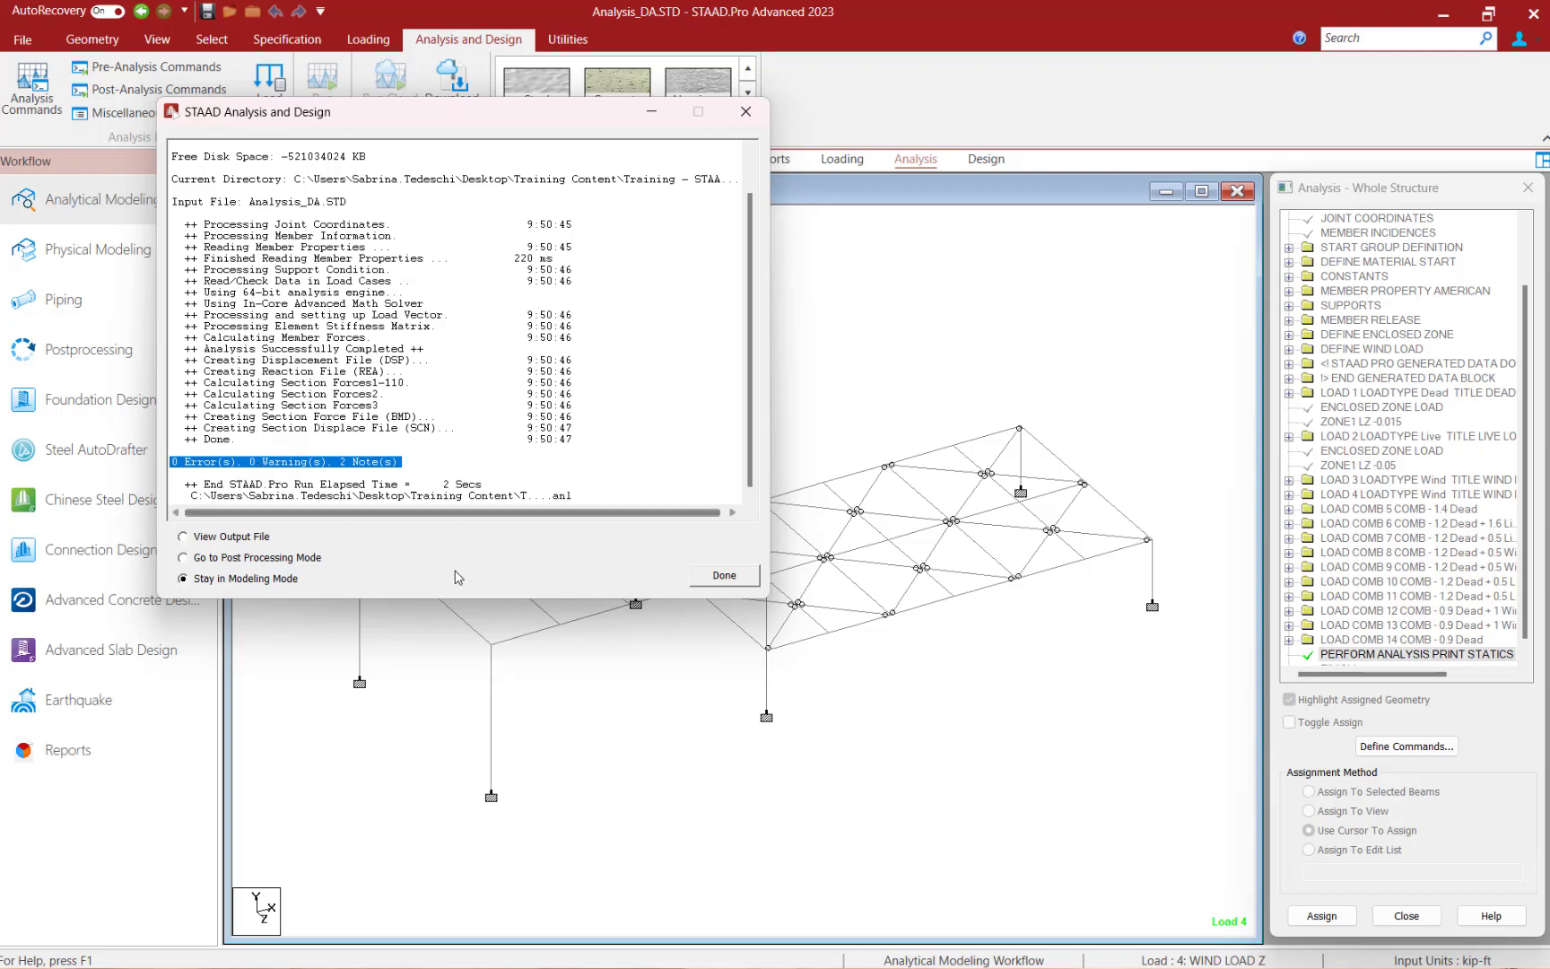
left_click(244, 538)
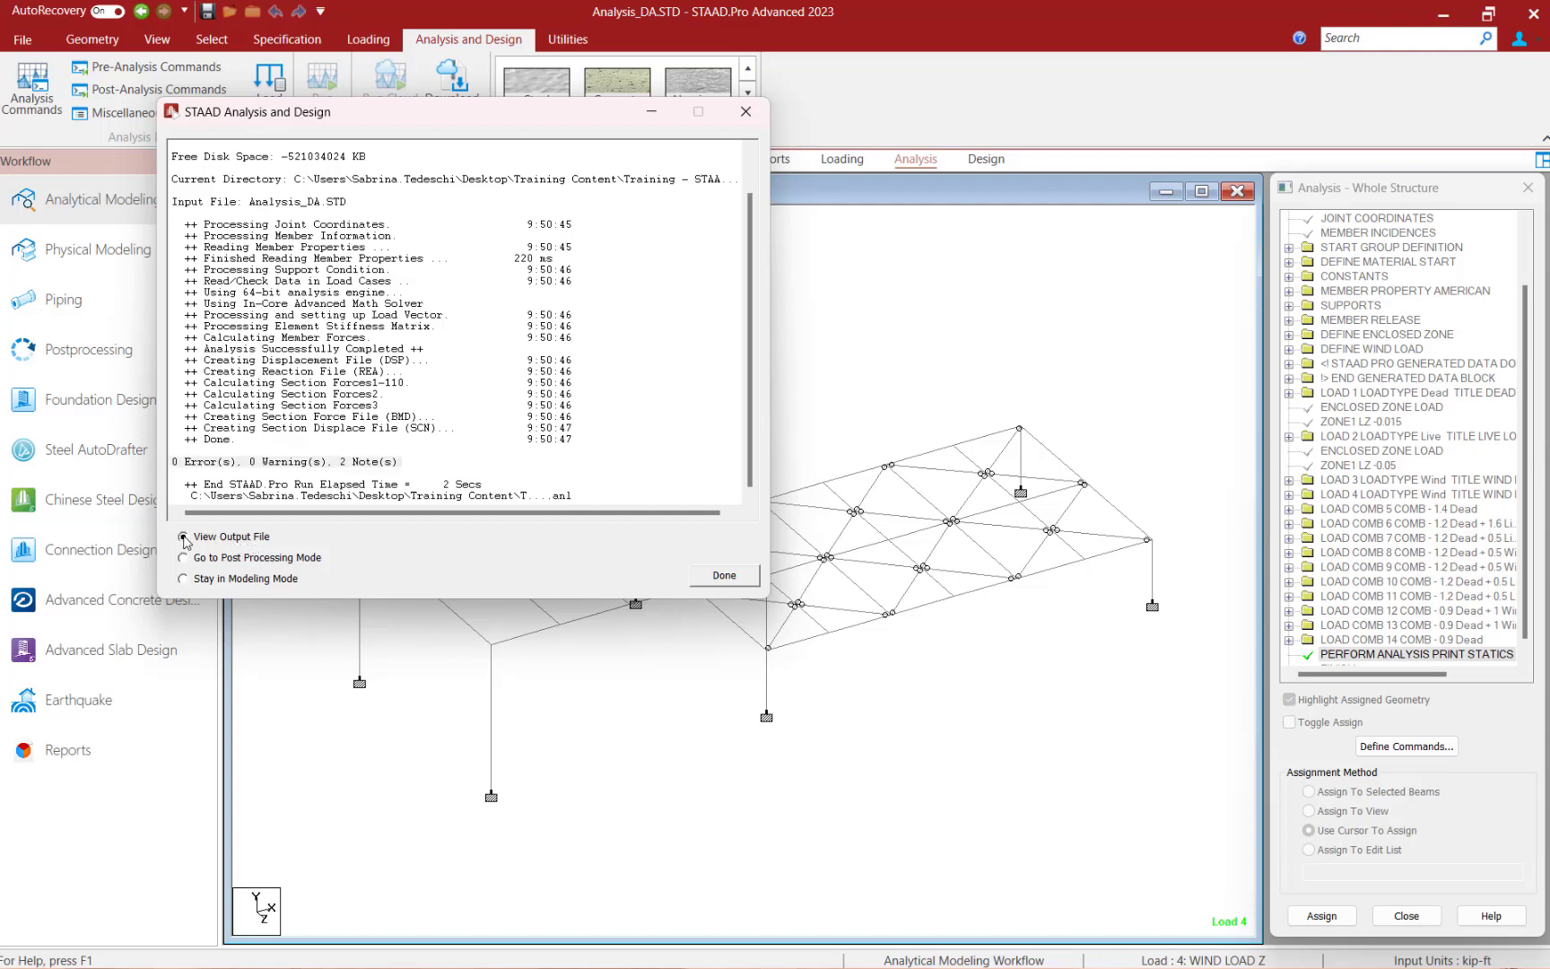
left_click(724, 576)
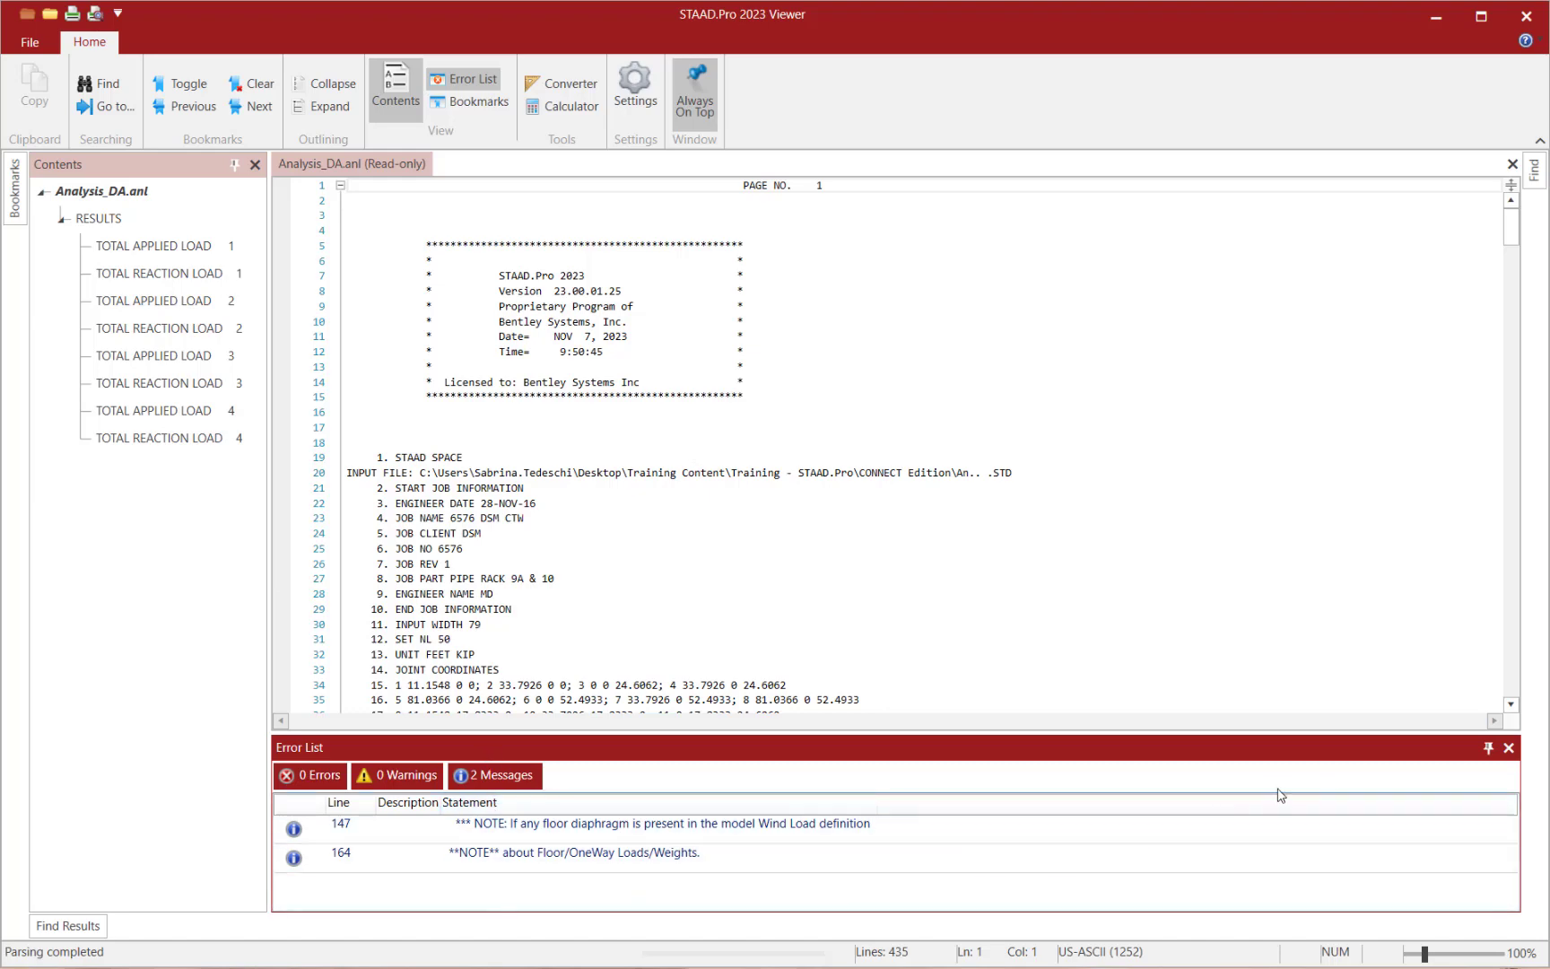
Close the Error List panel so the Analysis_DA.anl text fills the viewer.
left_click(1509, 748)
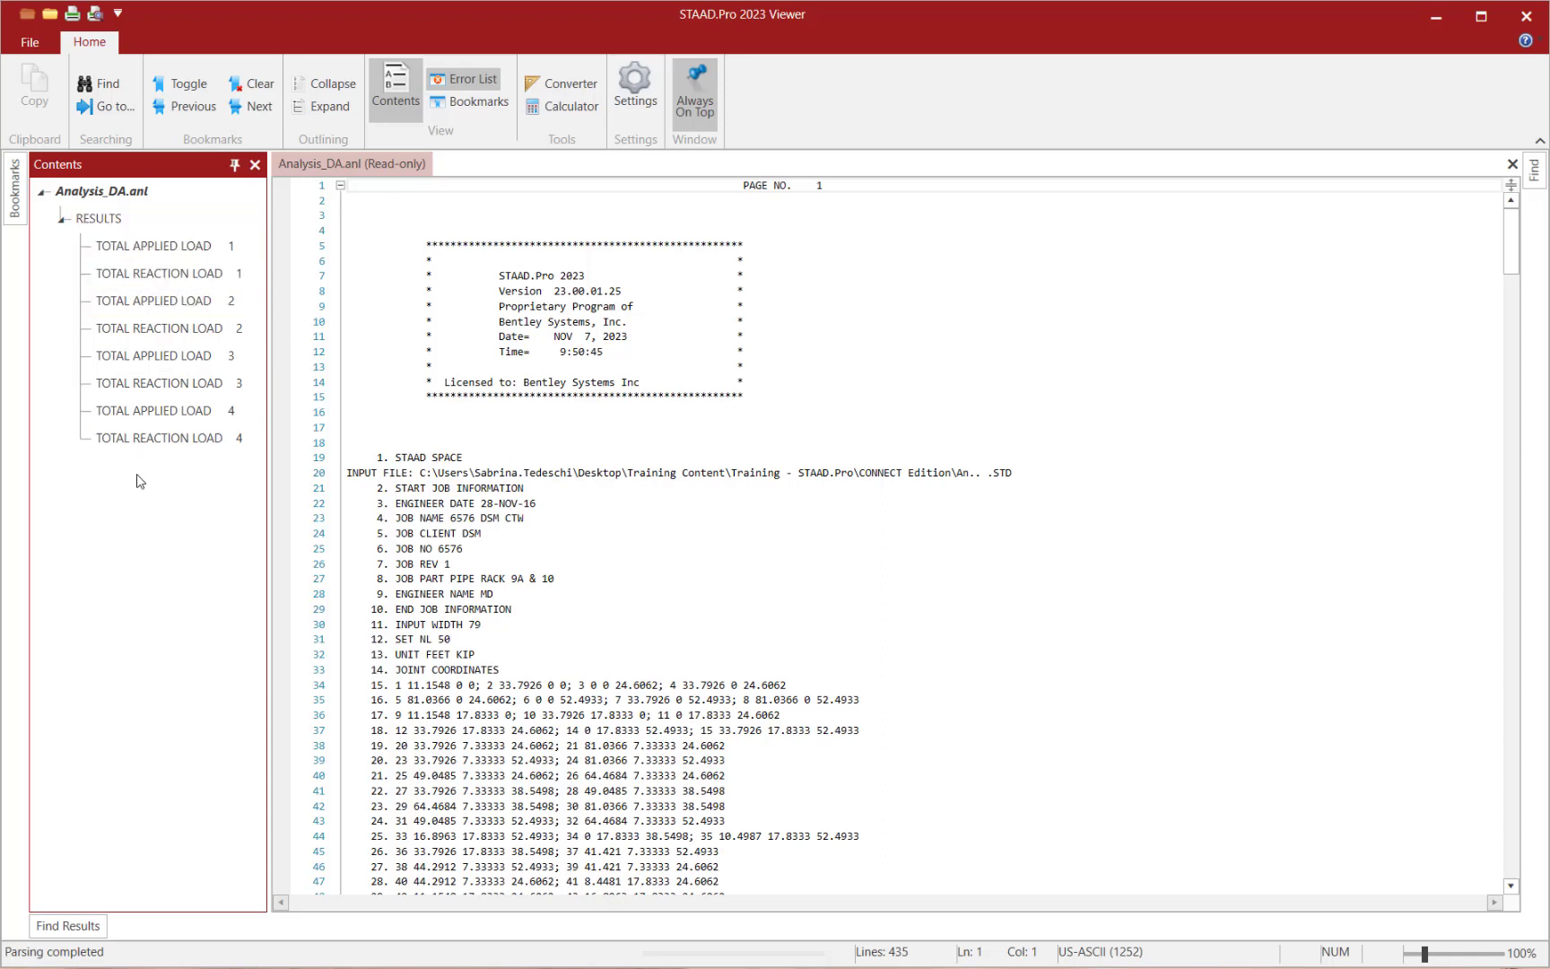
Review load case 1's total applied load and total reaction load summations.
left_click(127, 250)
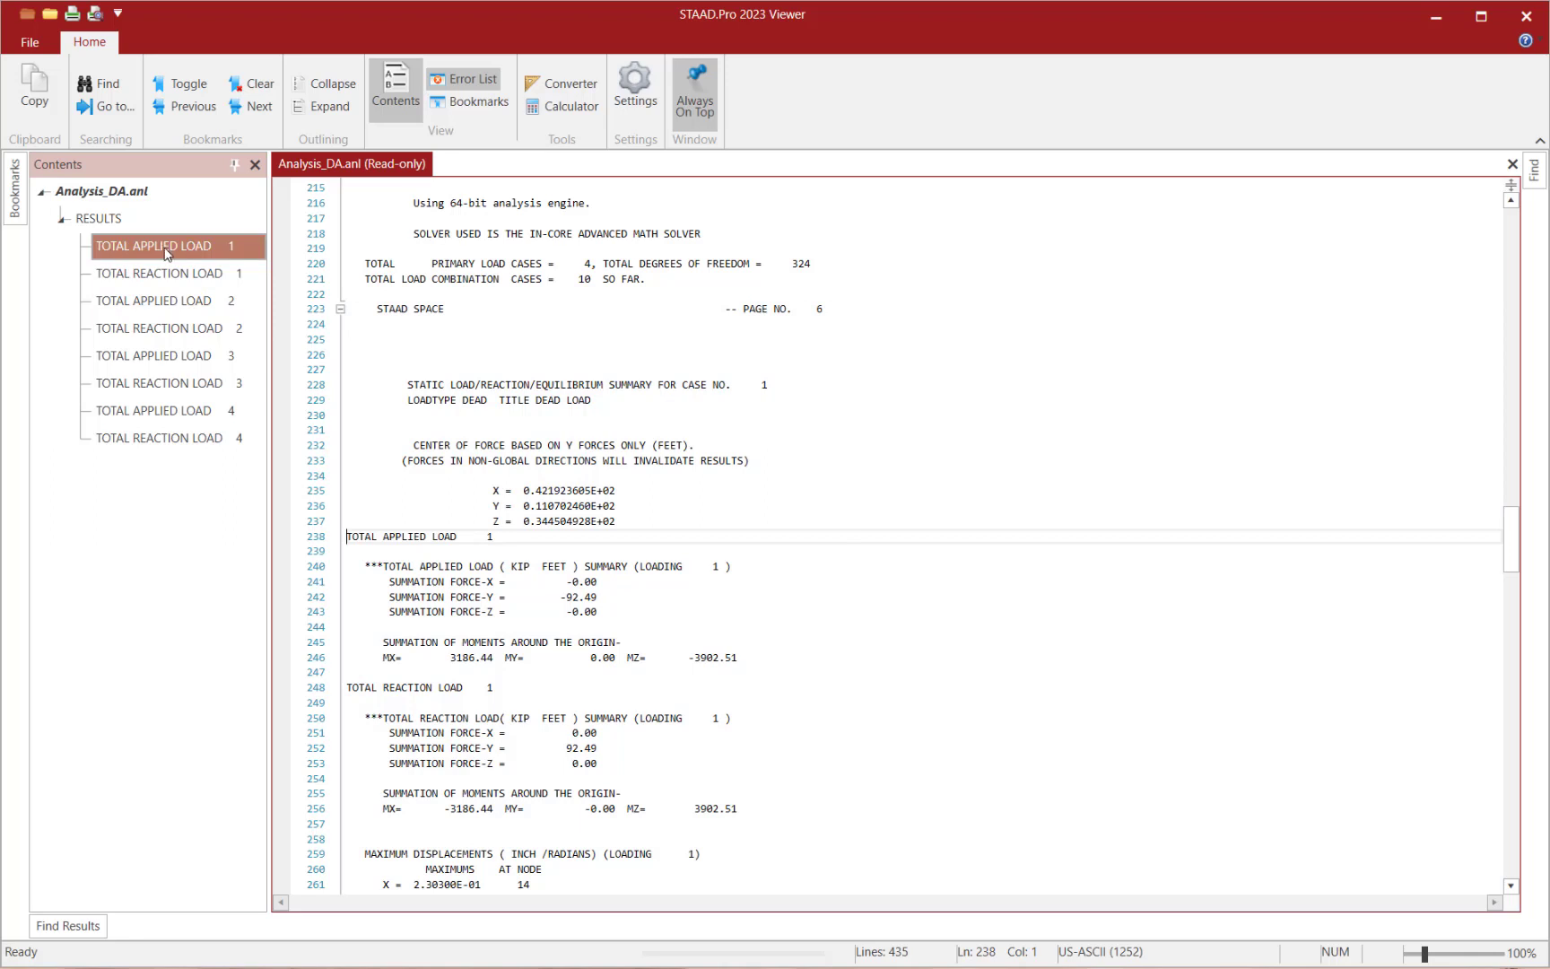
left_click(400, 581)
left_click(630, 625, "shift")
left_click_drag(350, 688, 698, 768)
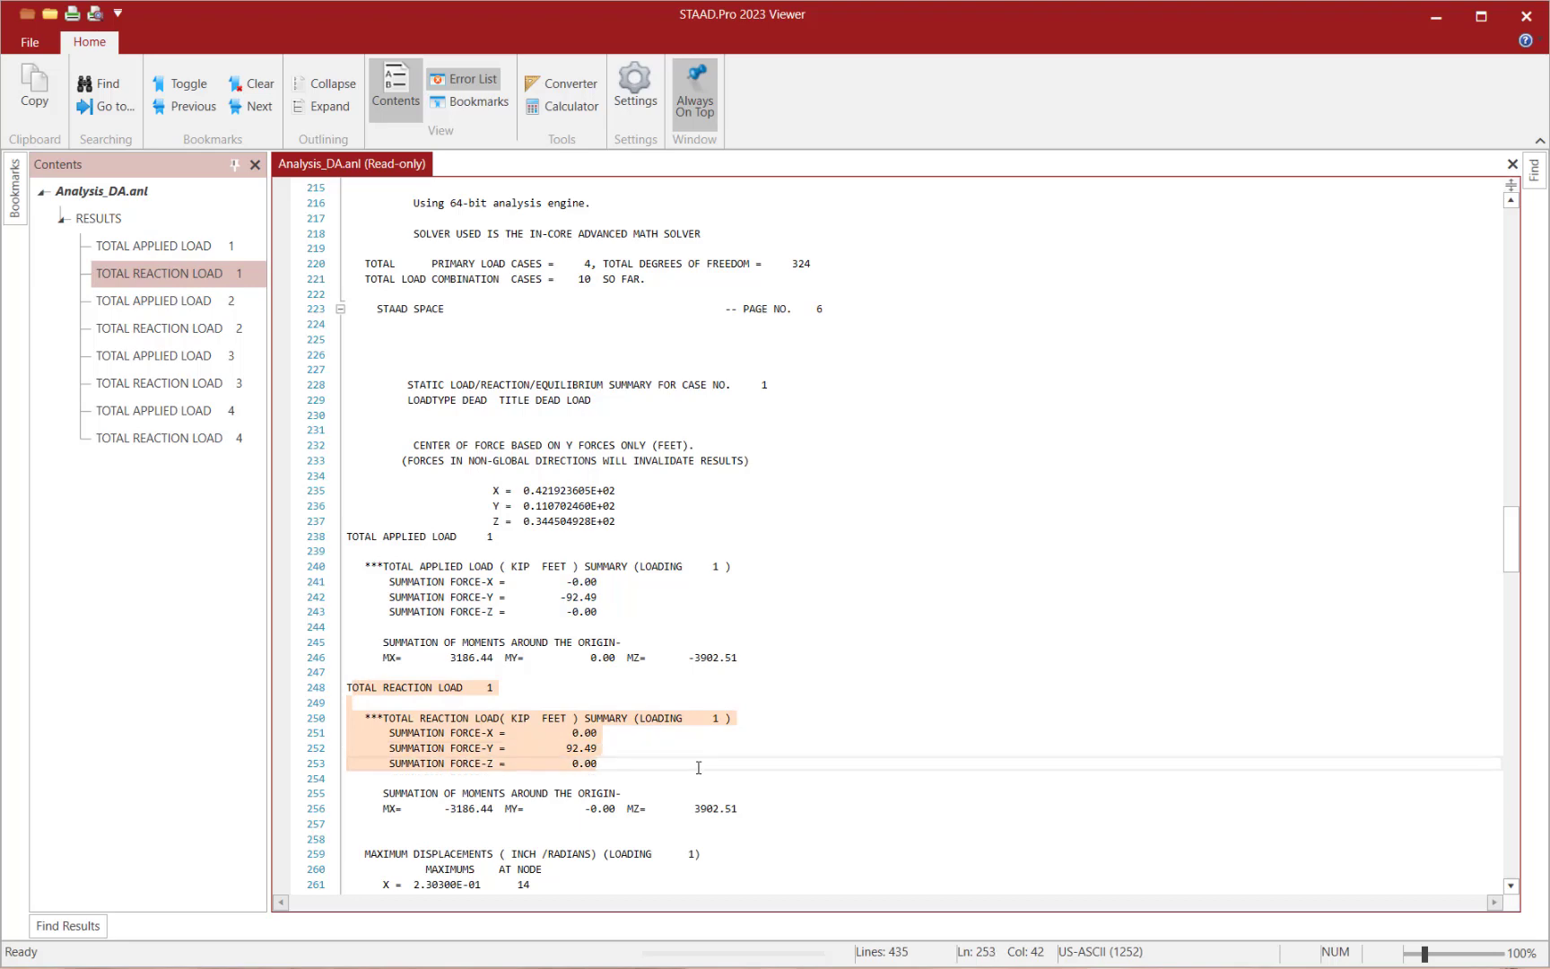
Review total applied and reaction loads for cases 2–4, then close the viewer.
left_click(148, 302)
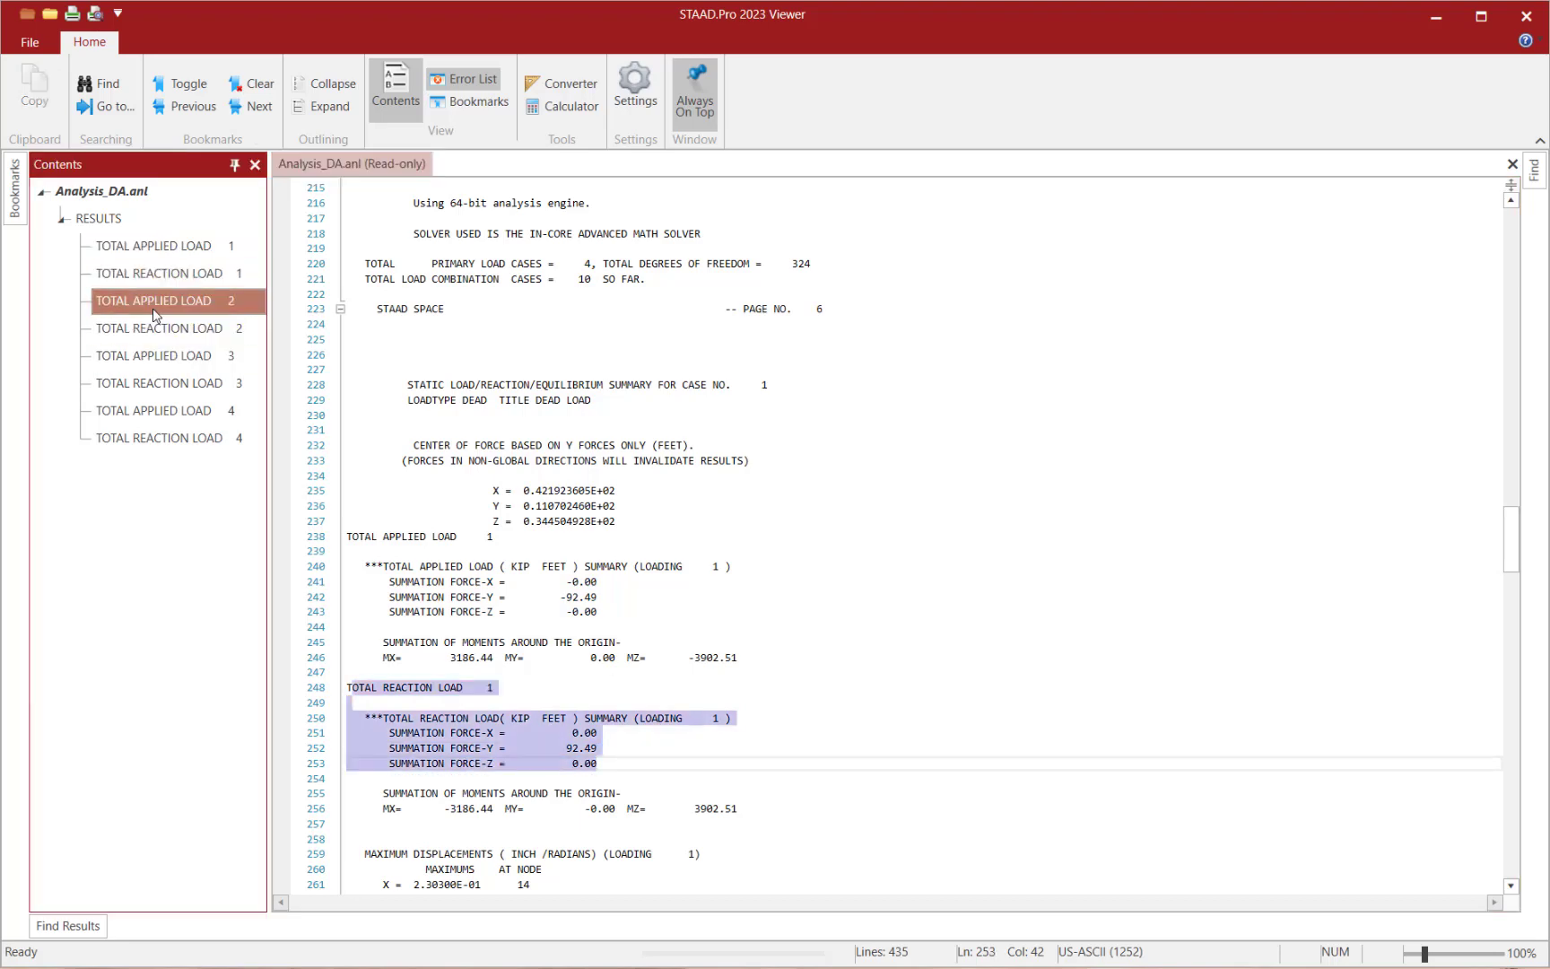
left_click(146, 325)
left_click(141, 355)
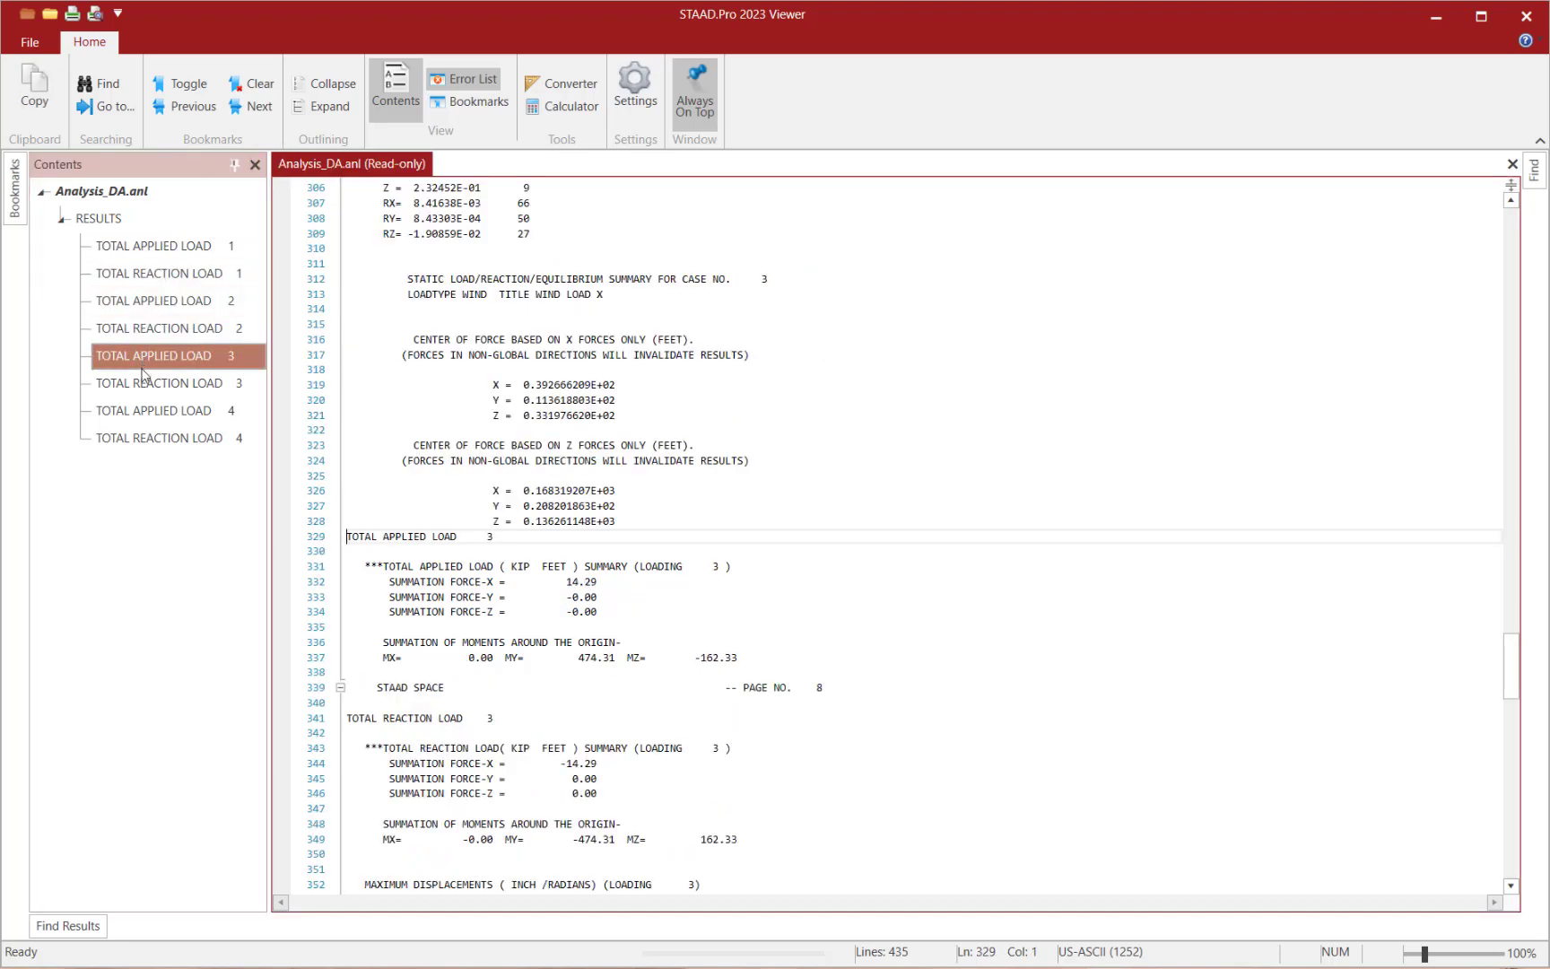
left_click(141, 383)
left_click(139, 411)
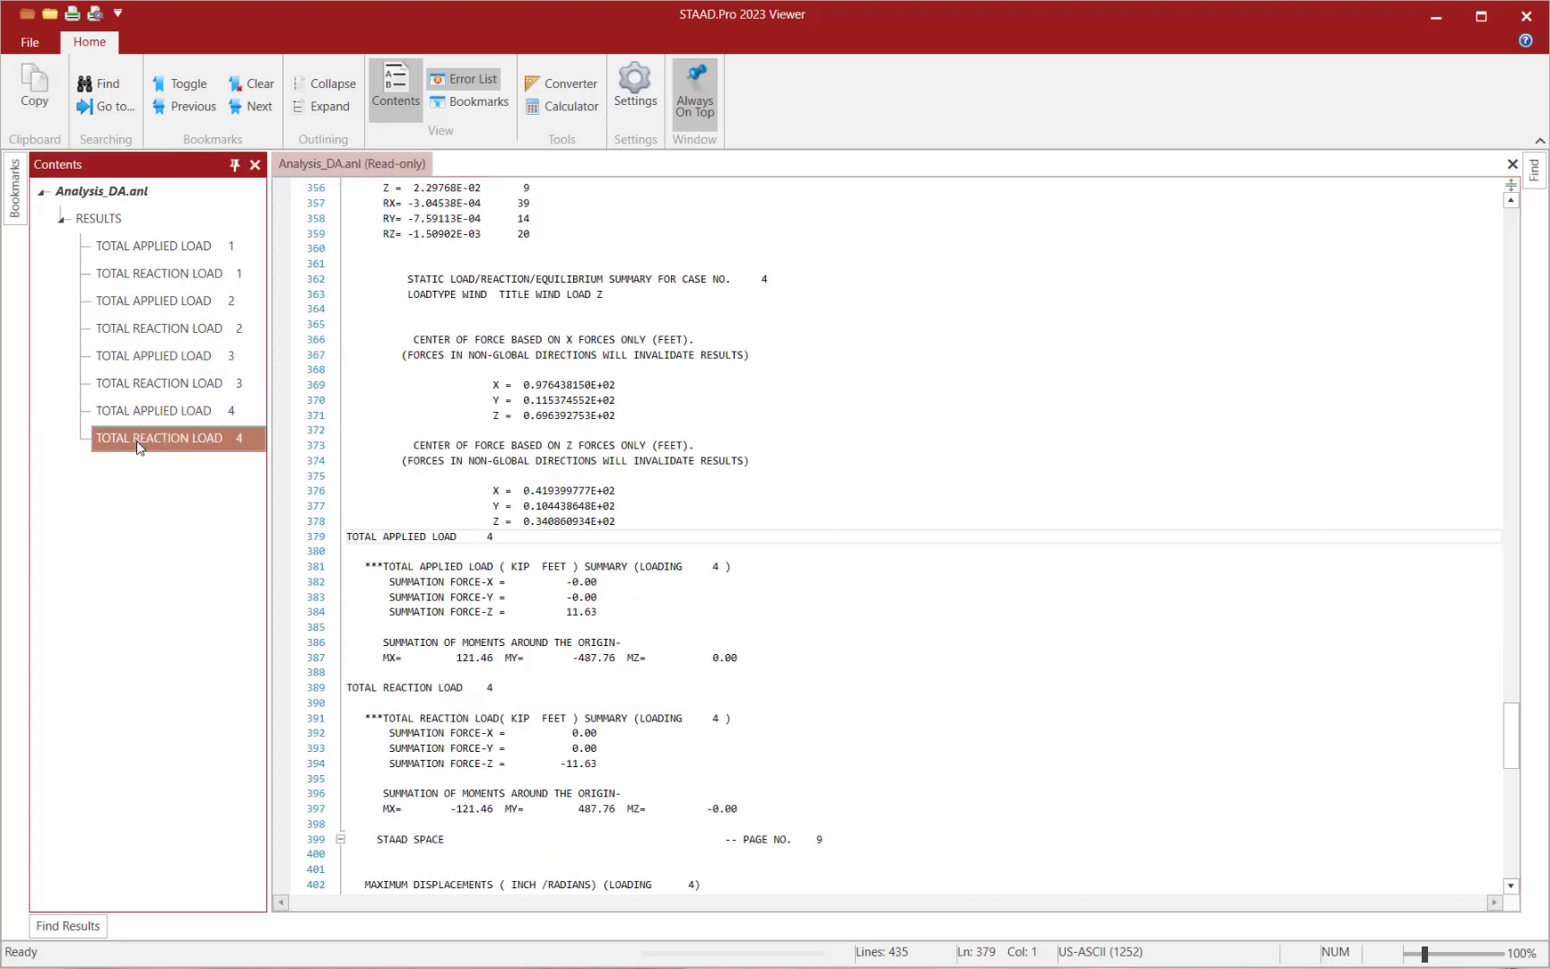
left_click(137, 439)
left_click(129, 553)
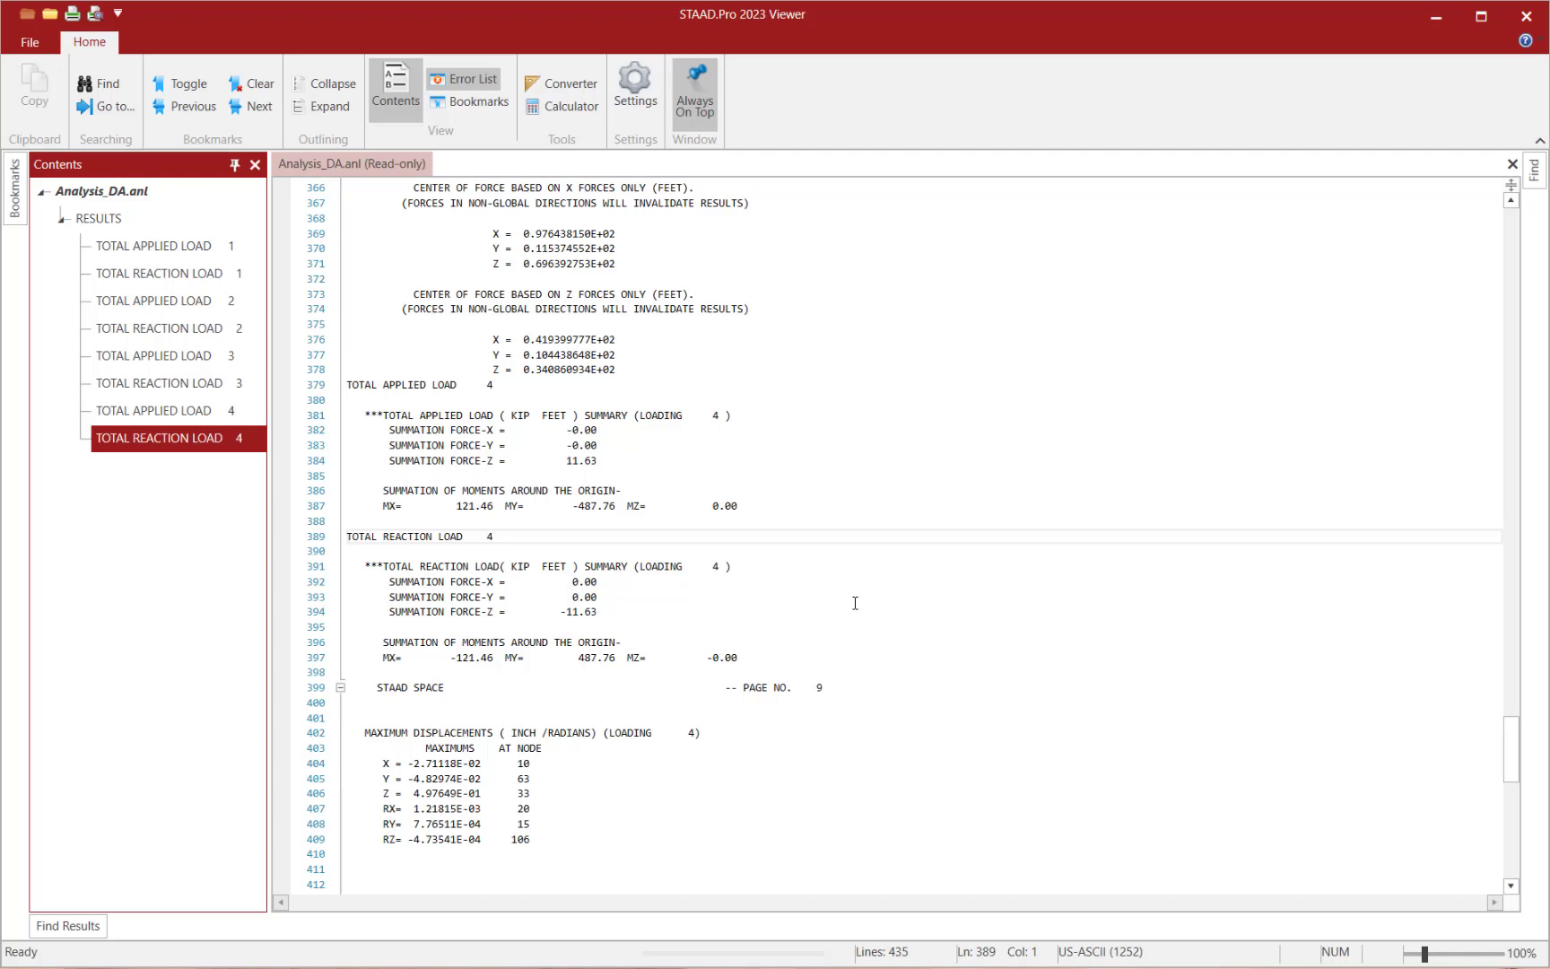
left_click(1528, 25)
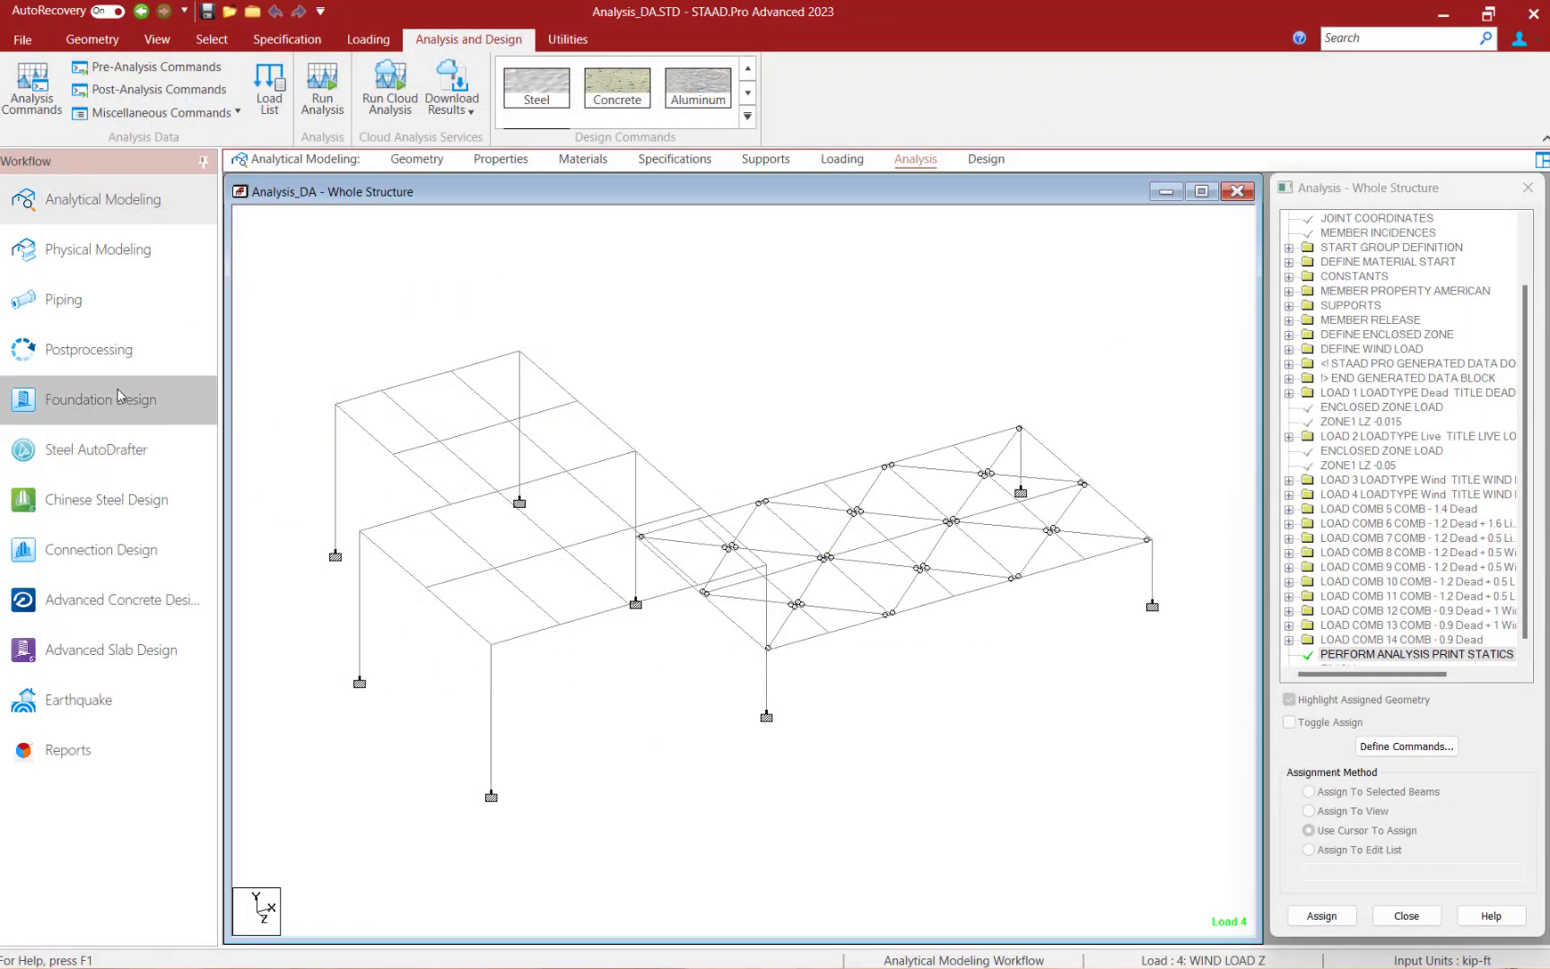
Enter Postprocessing with all load cases and show the Reactions page with support reactions and statics check.
left_click(101, 353)
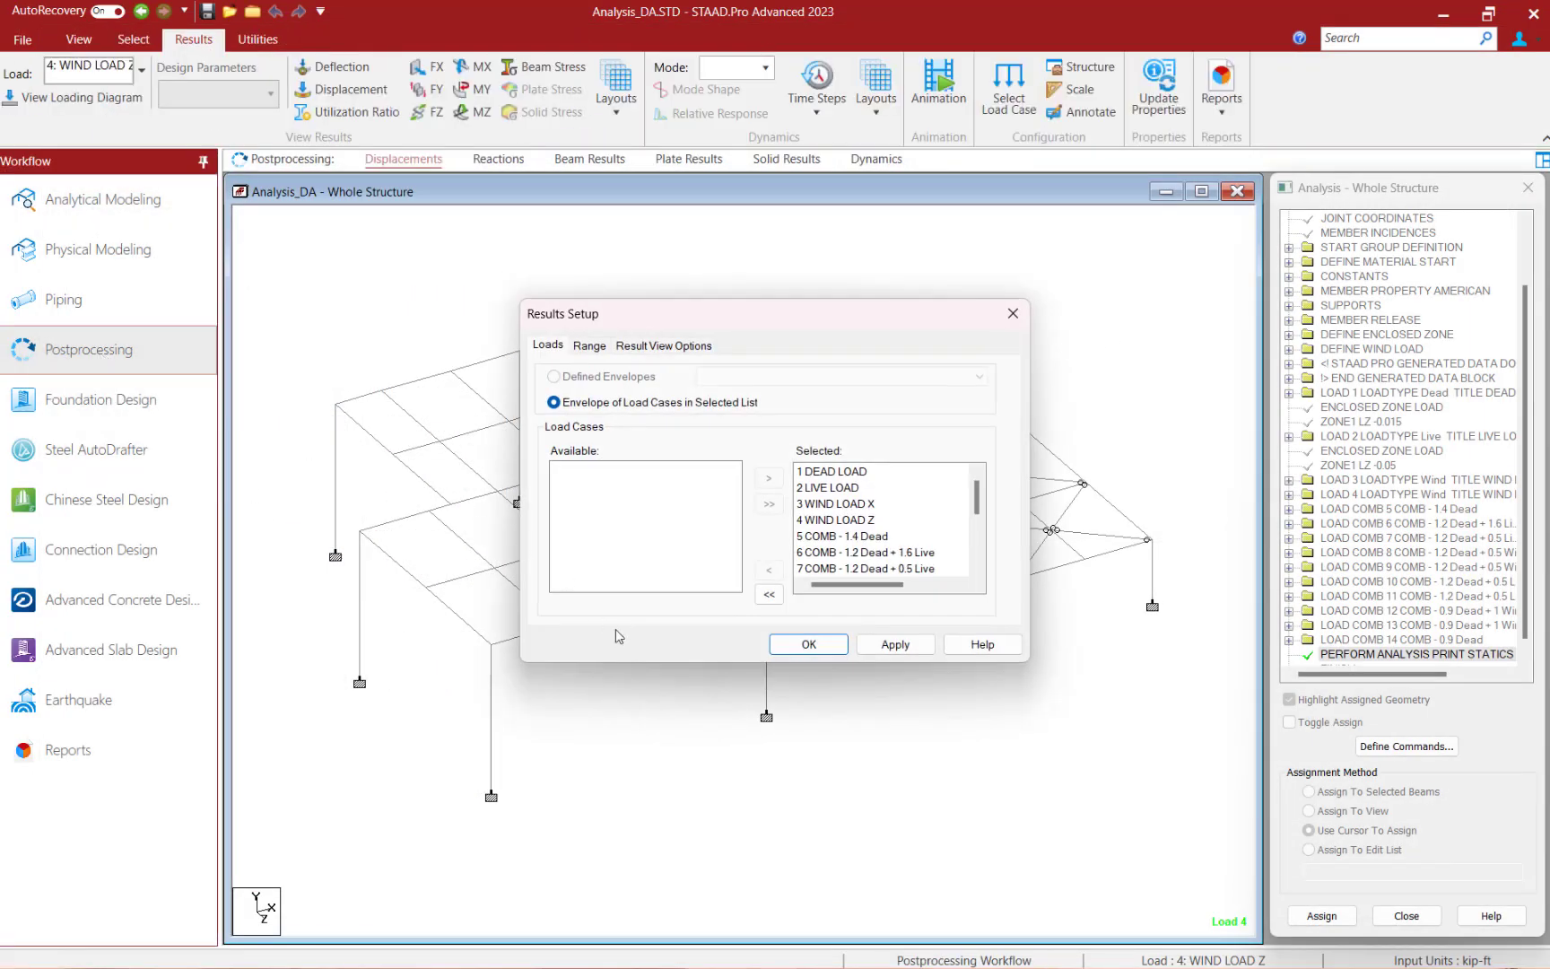
left_click(803, 644)
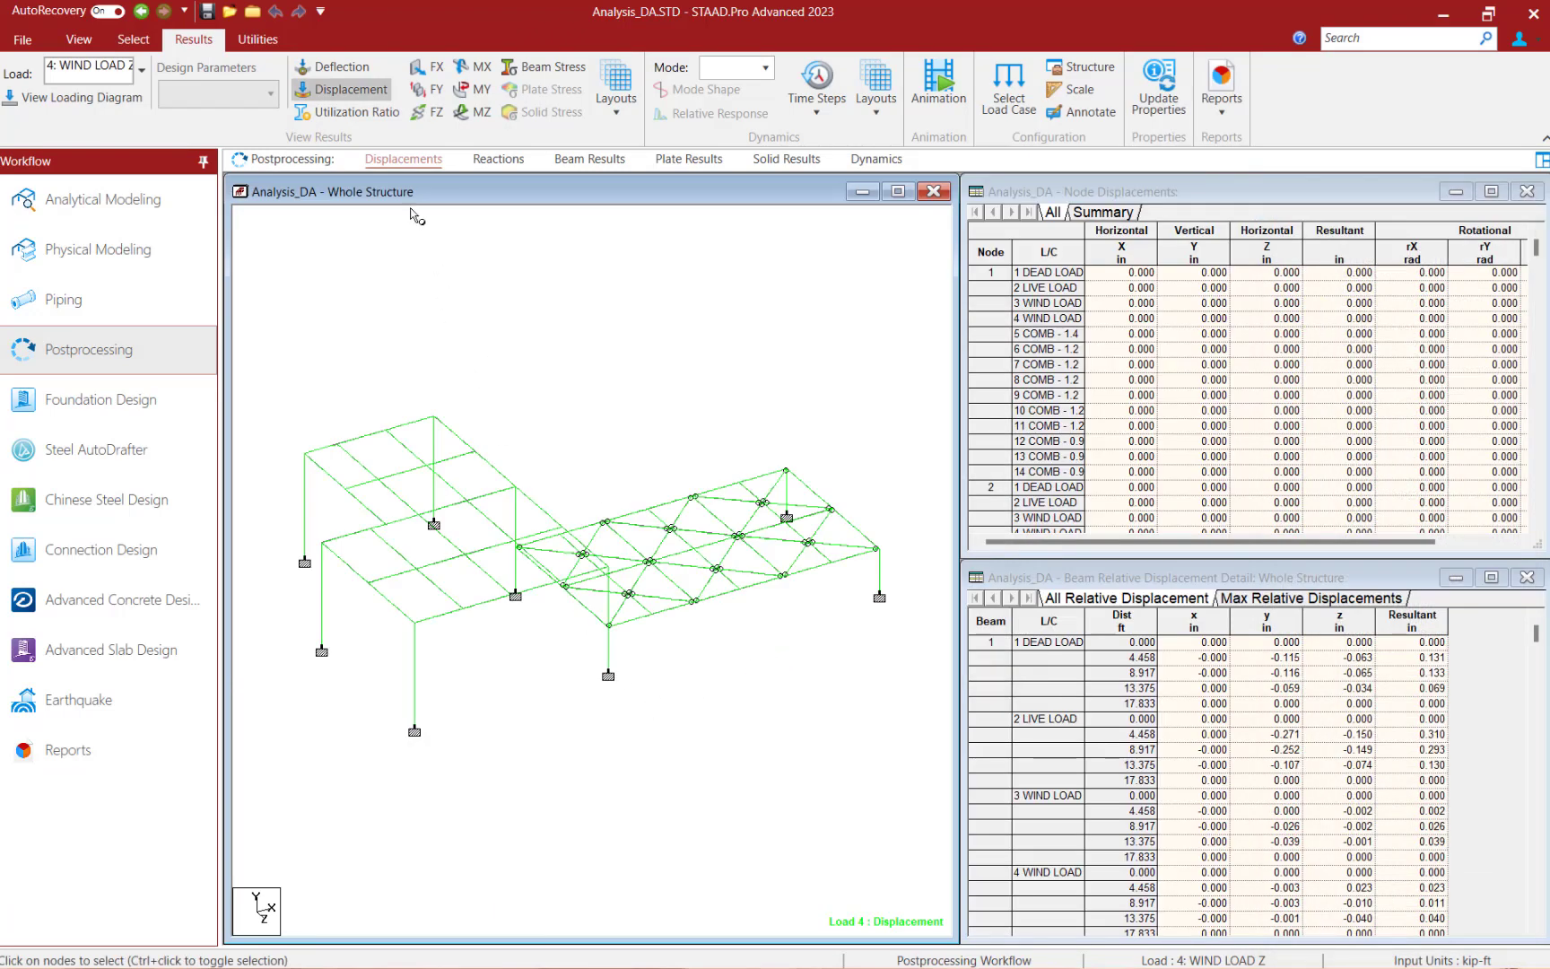
left_click(499, 161)
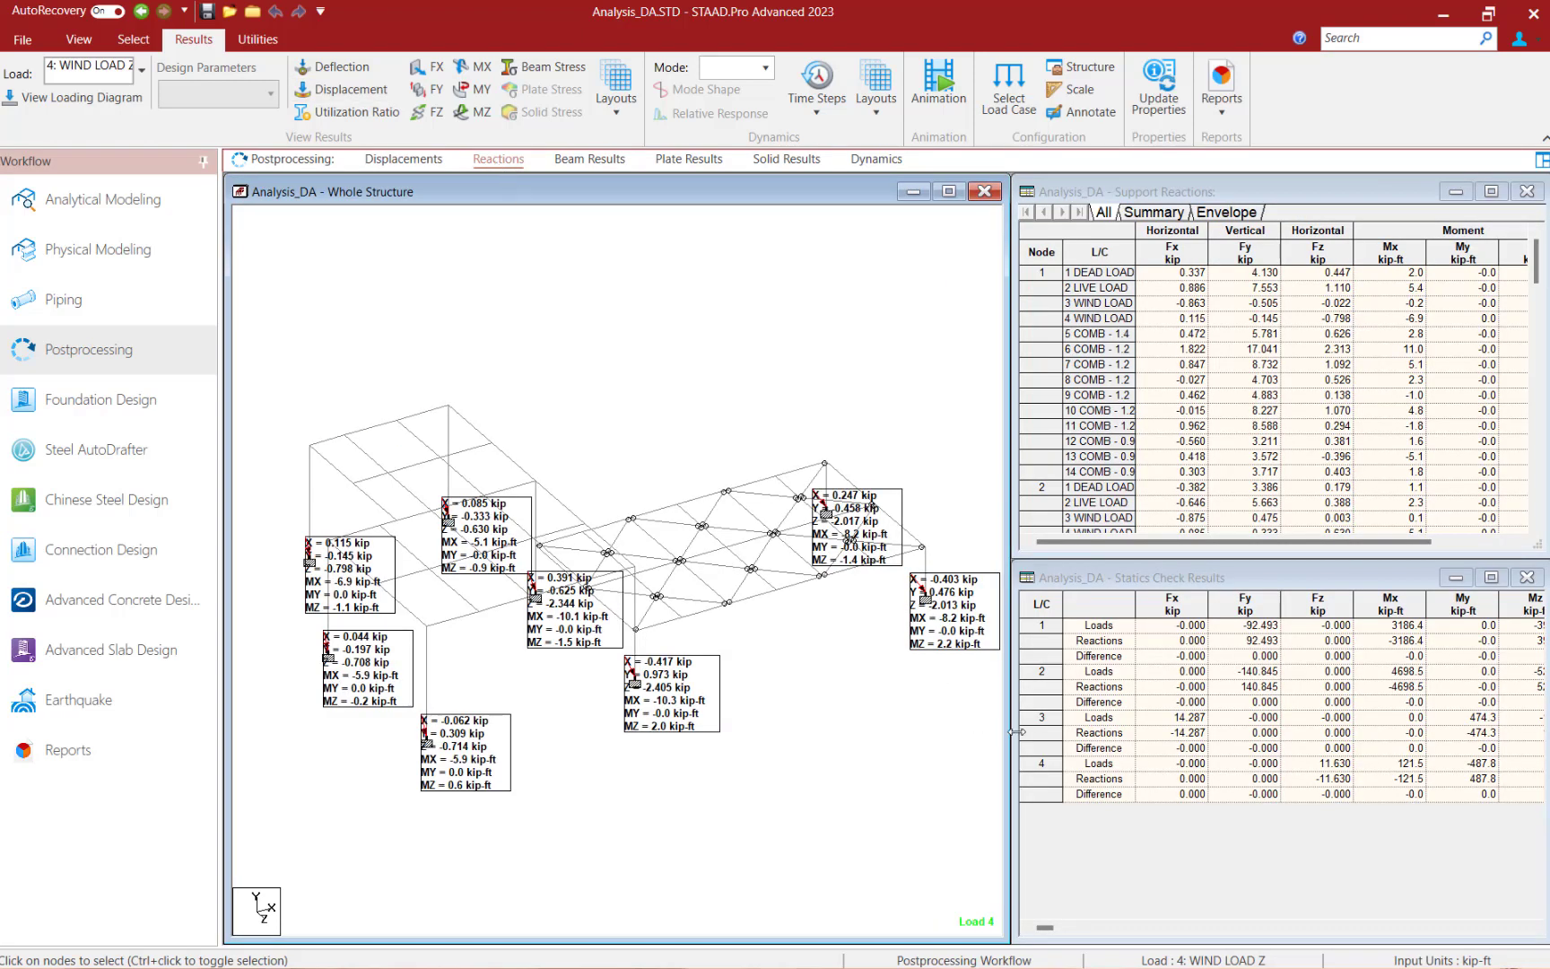
Widen the Statics Check Results table and confirm zero load–reaction differences for cases 1 to 4.
left_click_drag(1014, 731, 686, 723)
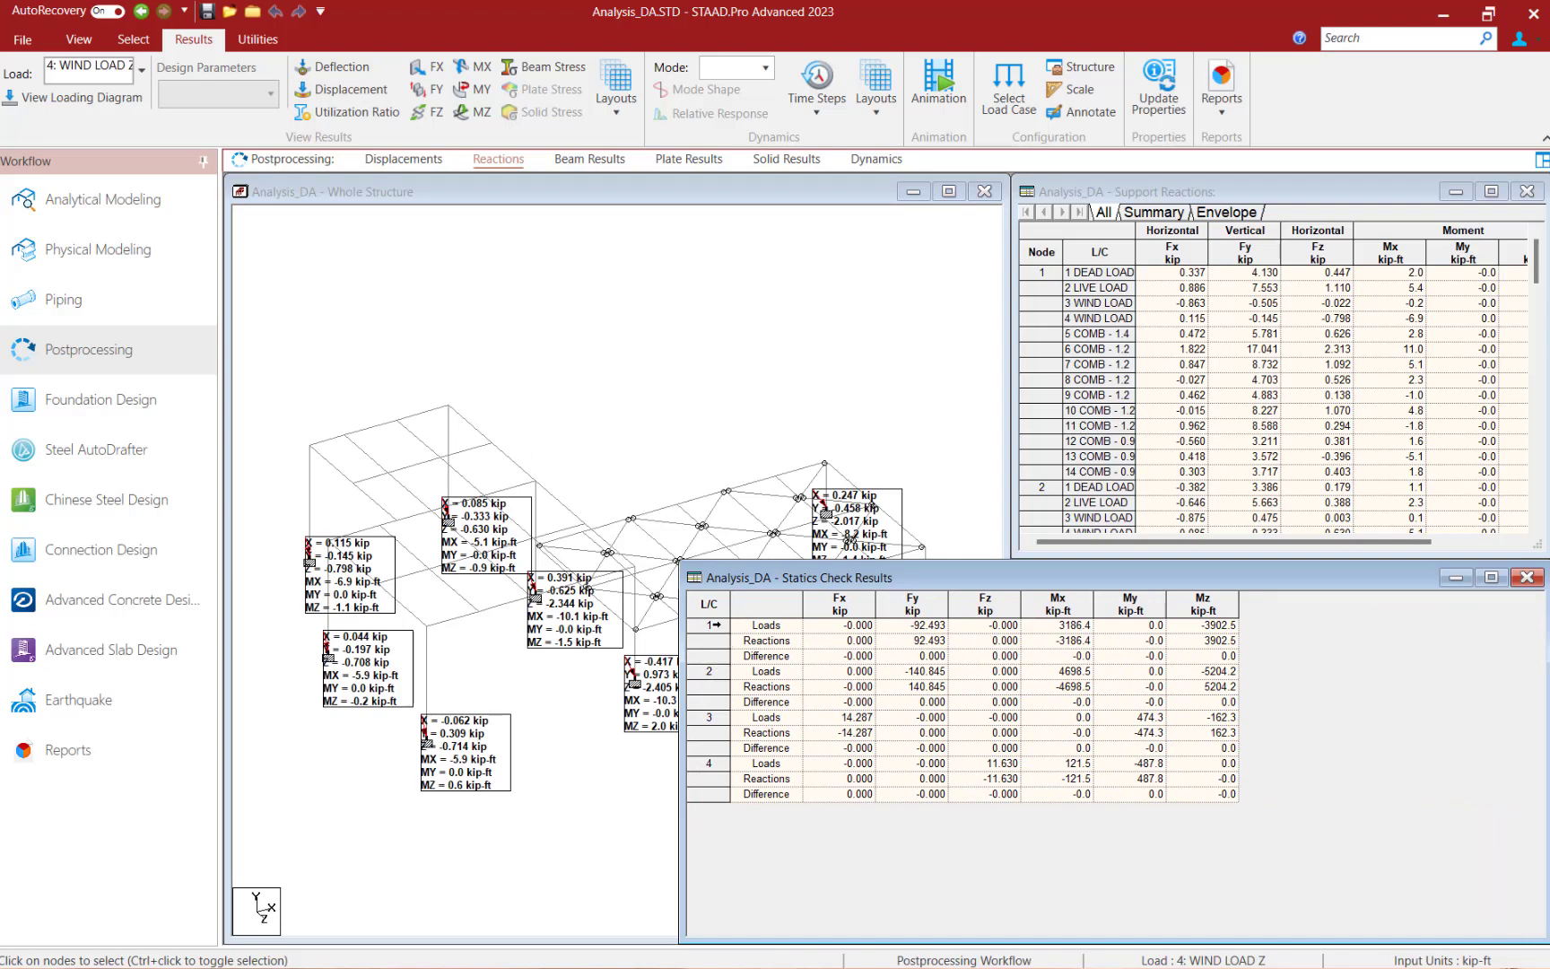
left_click(708, 624)
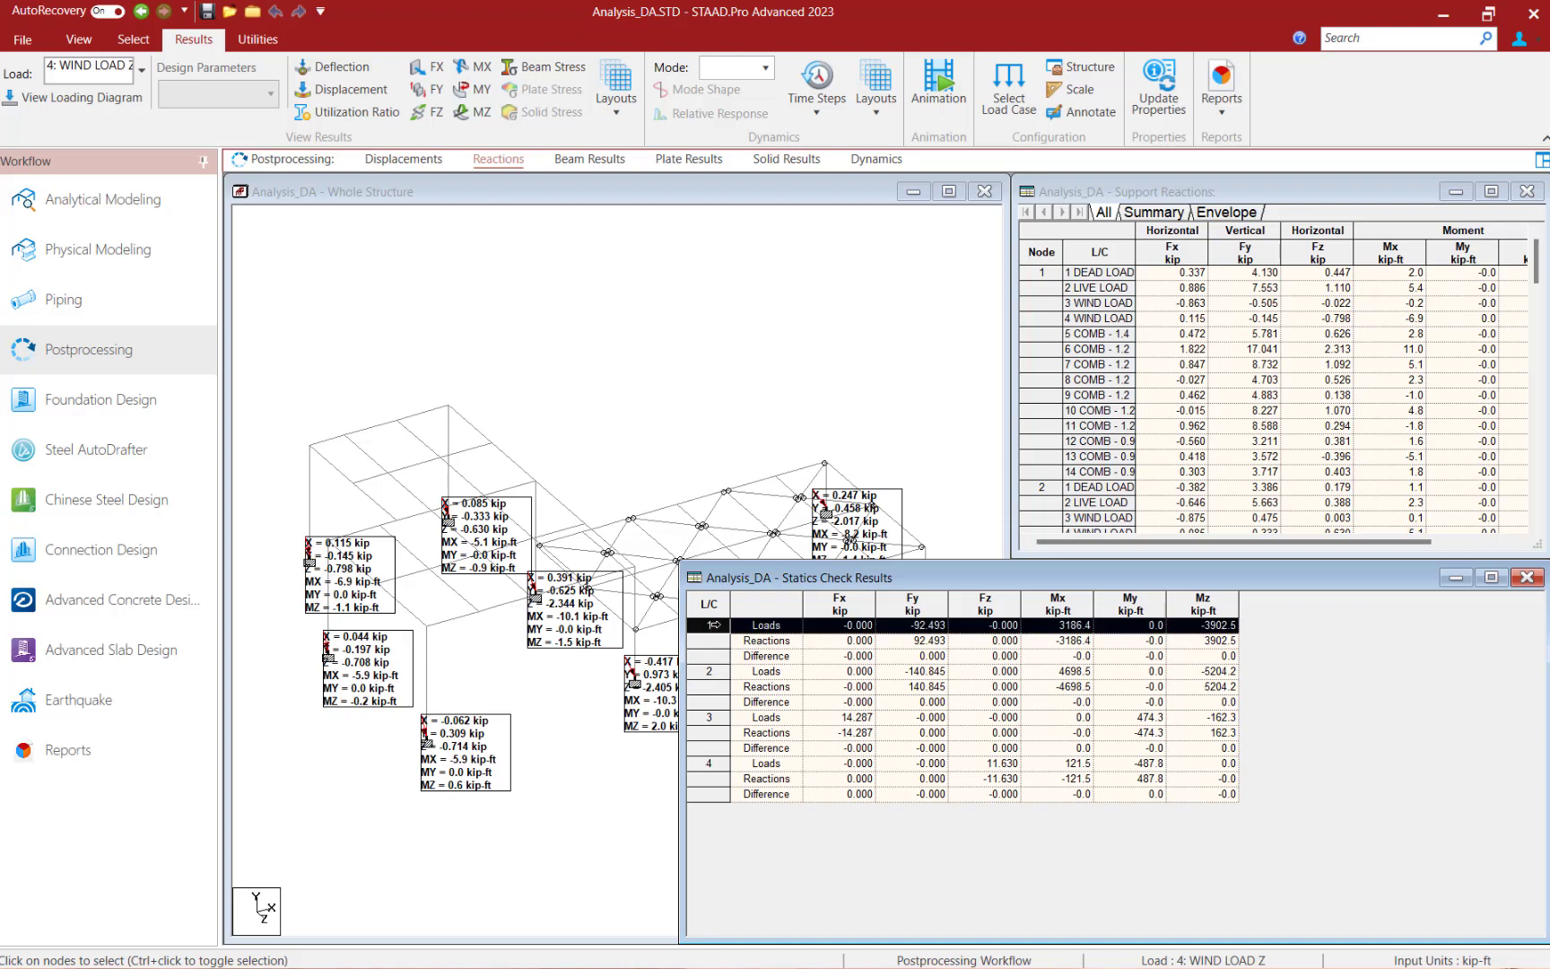
left_click(716, 641)
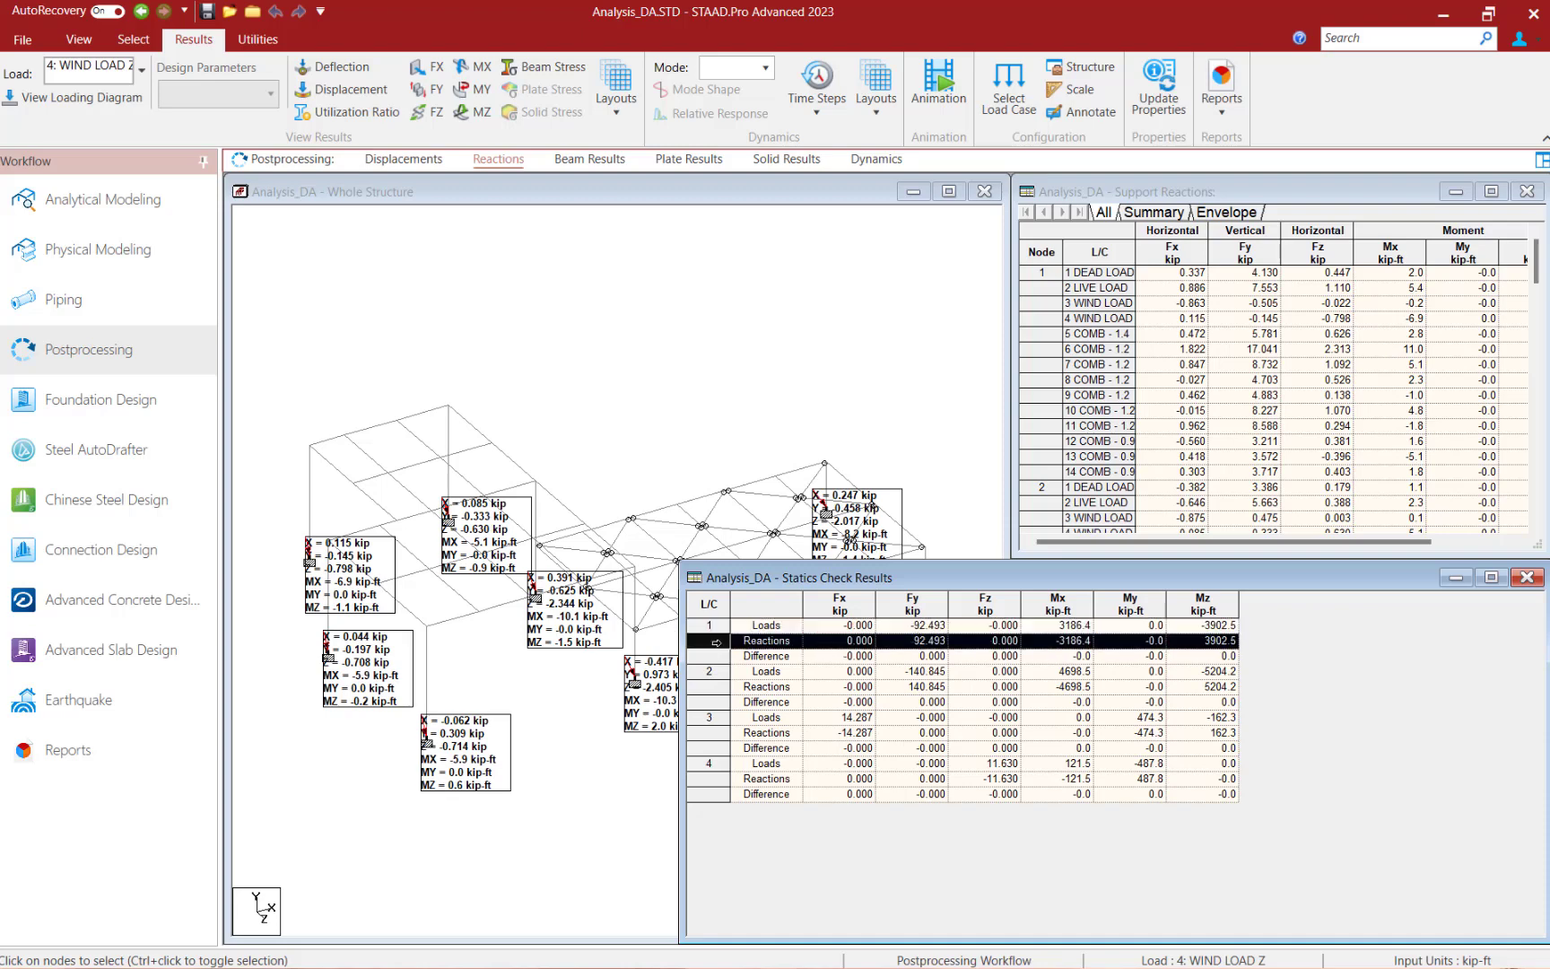
left_click(715, 661)
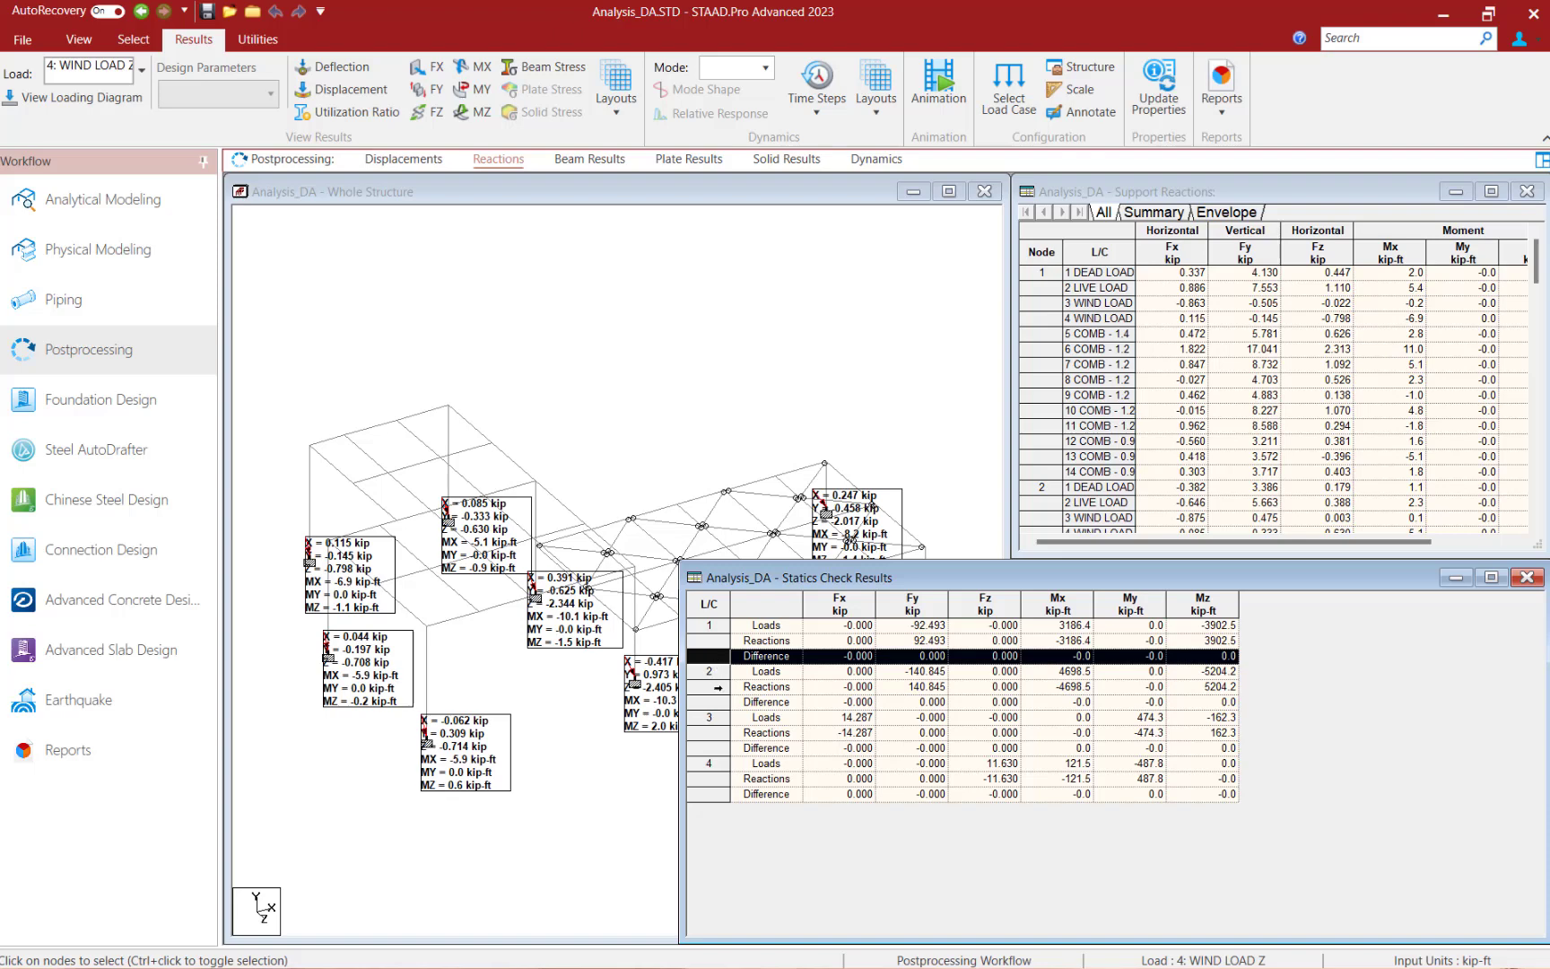
left_click(714, 702)
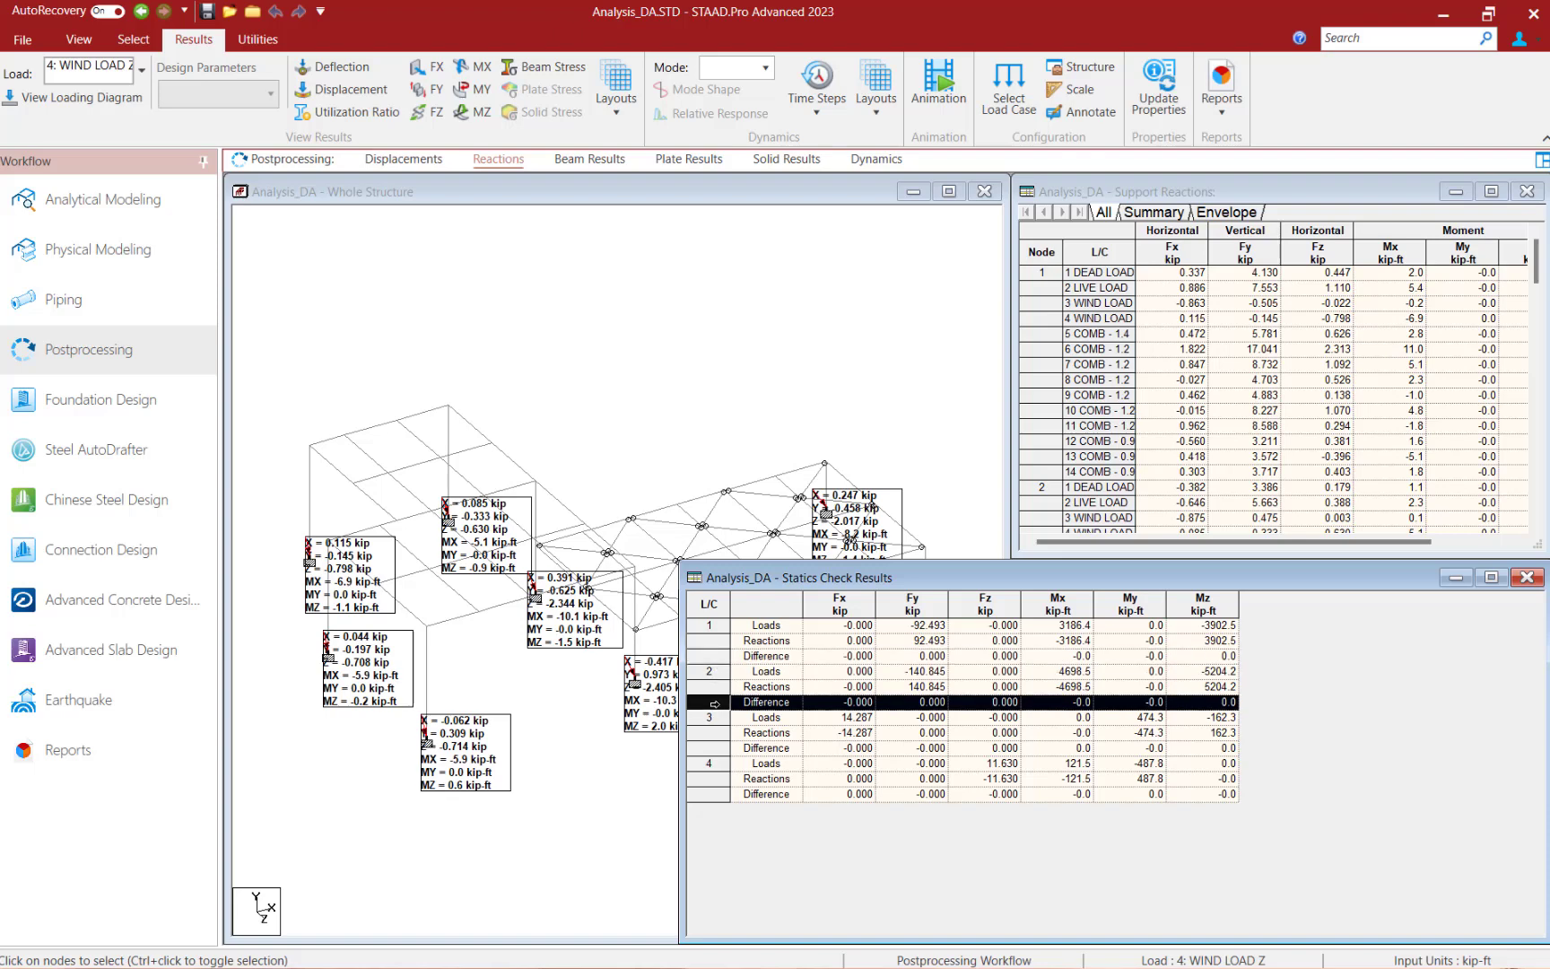
left_click(715, 748)
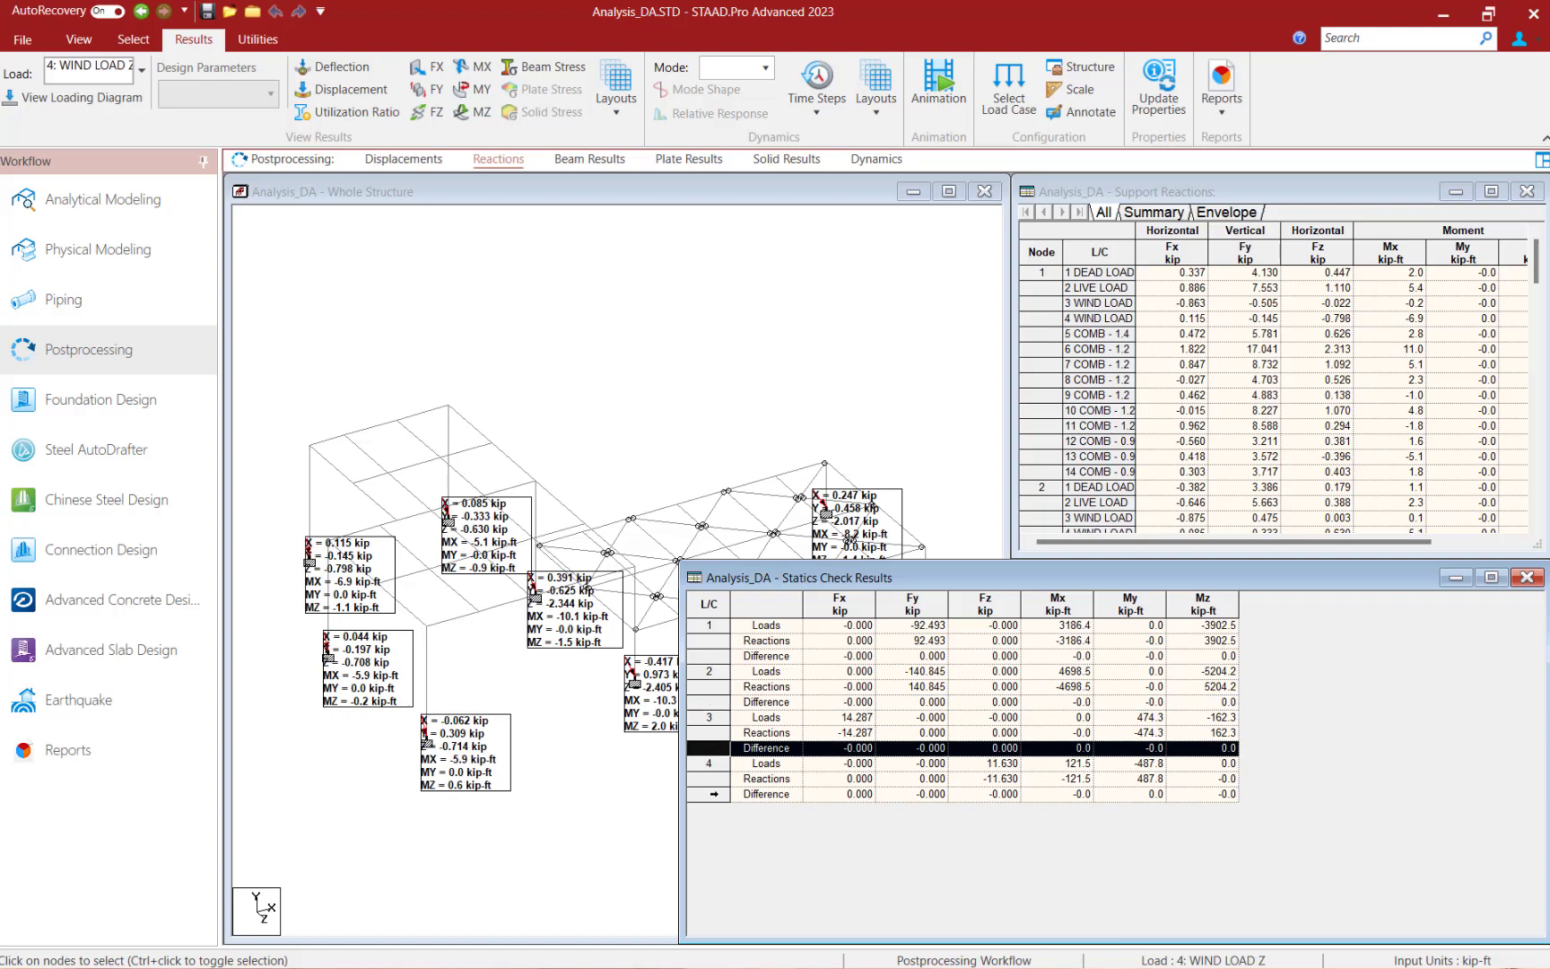
left_click(713, 794)
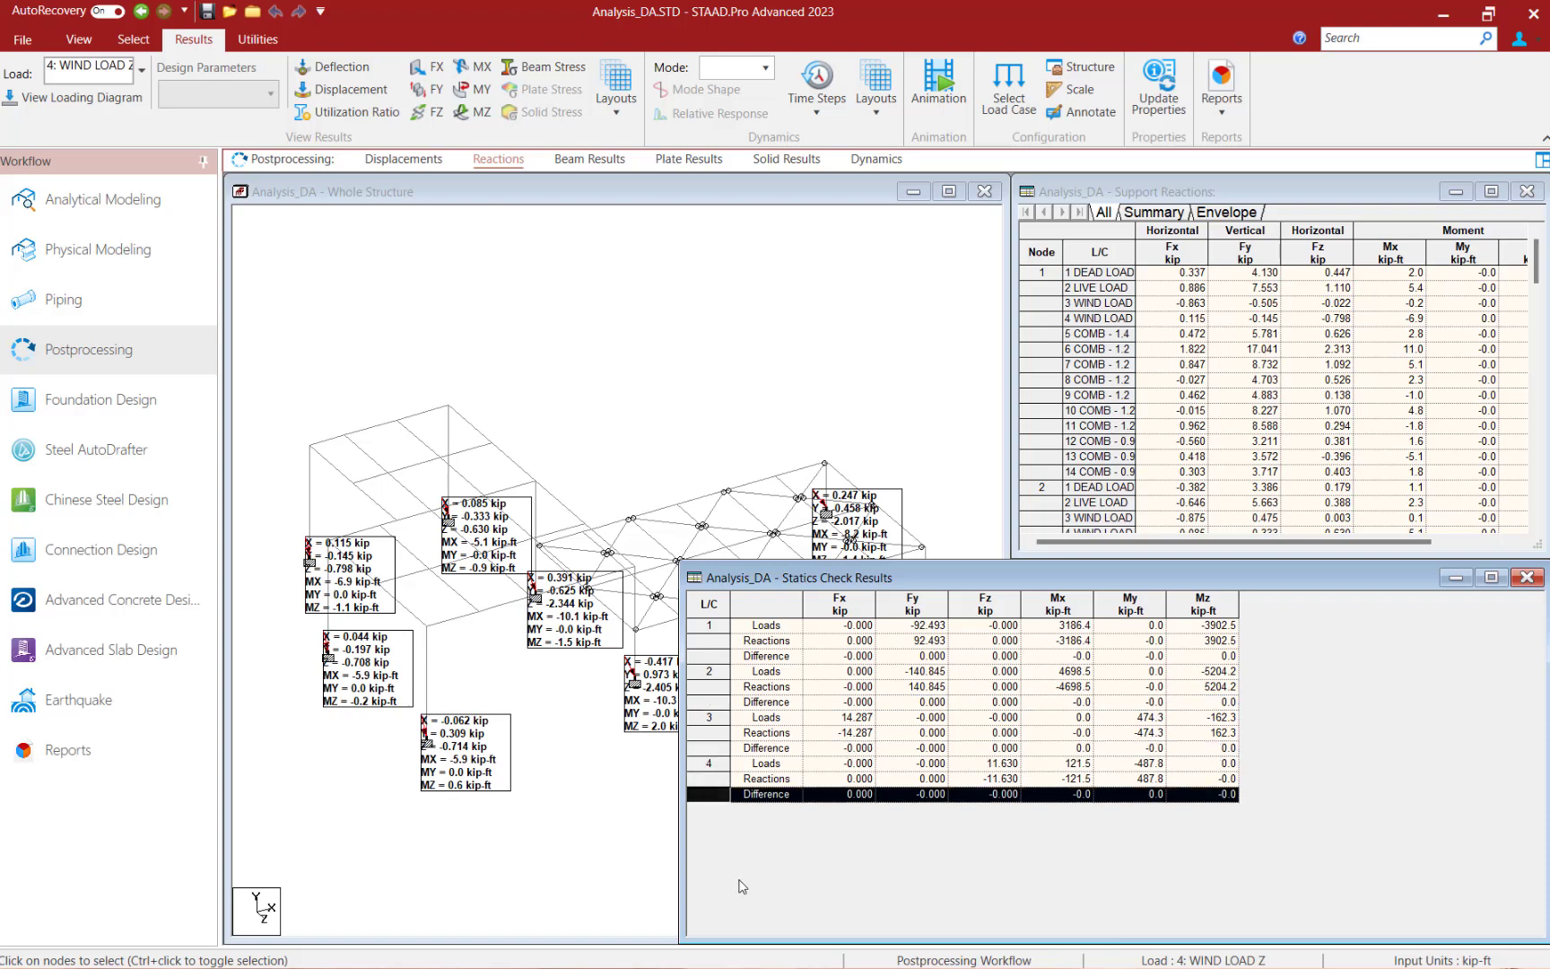